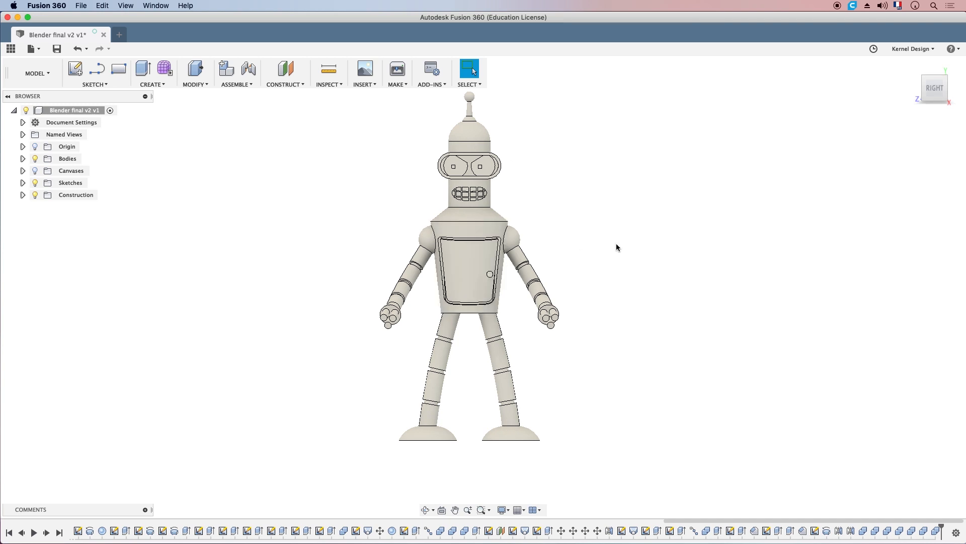
Step: Minimize the robot design window and preview Blender 2.stl from the desktop, turning the model to see its supports
shift+middle_drag(442, 247, 453, 227)
click(17, 18)
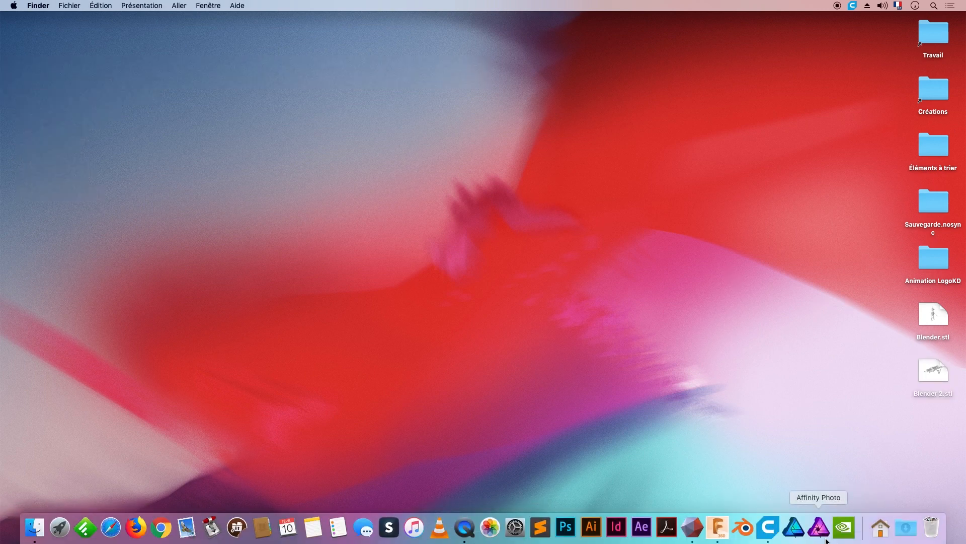
click(942, 375)
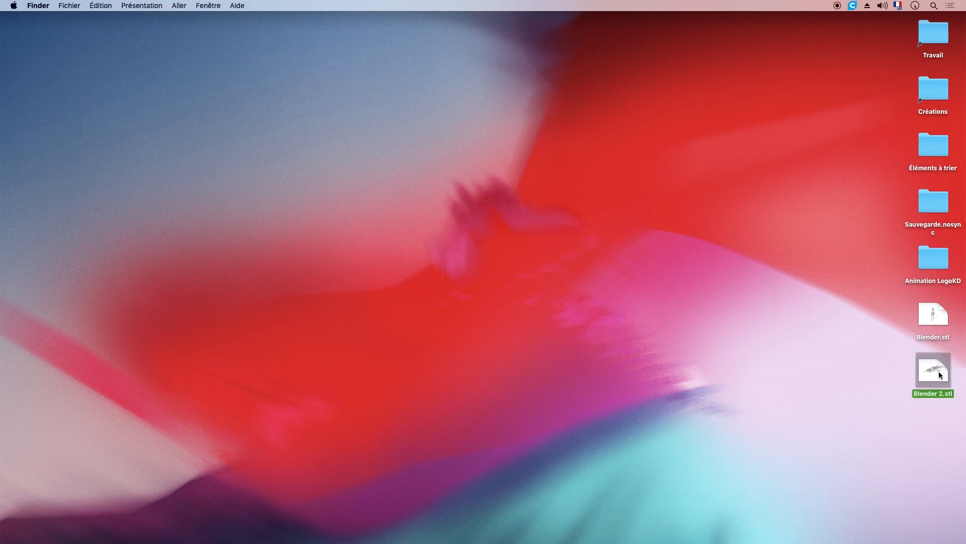
key(space)
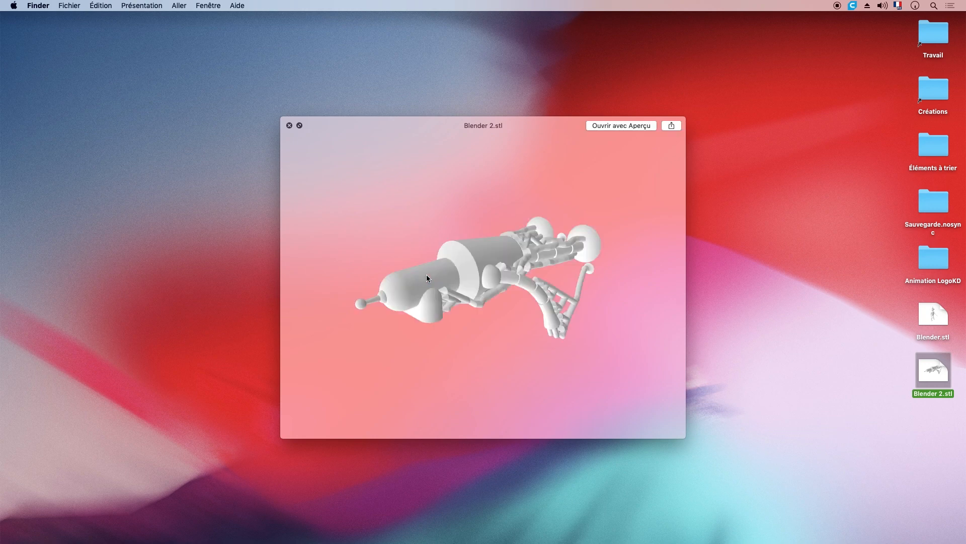
drag(431, 304, 472, 211)
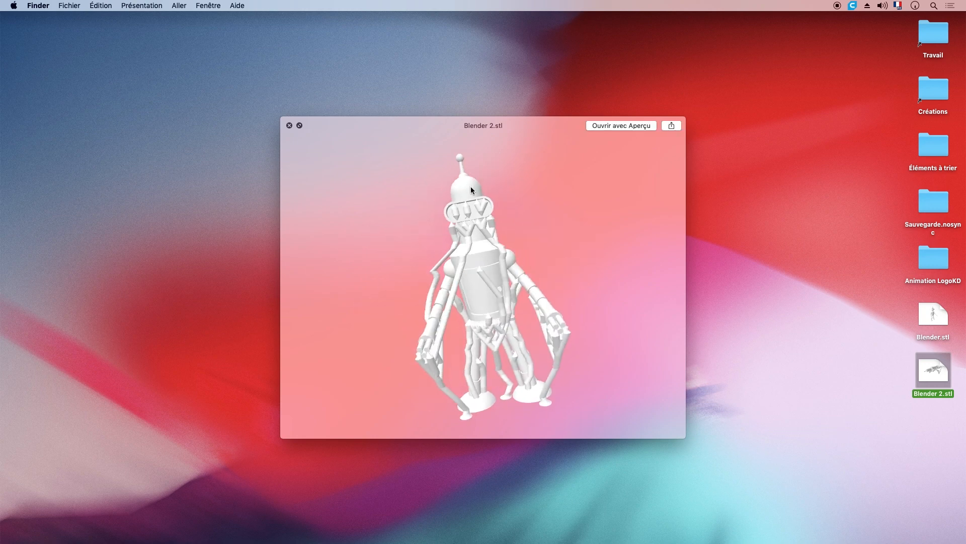
key(space)
Step: Preview the Blender.stl file on the desktop
click(932, 311)
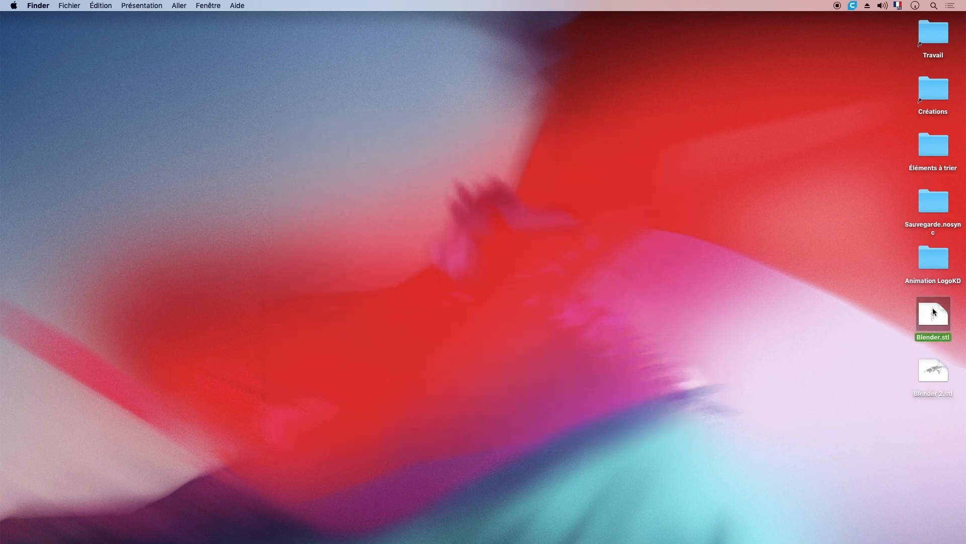
click(942, 376)
click(938, 317)
key(space)
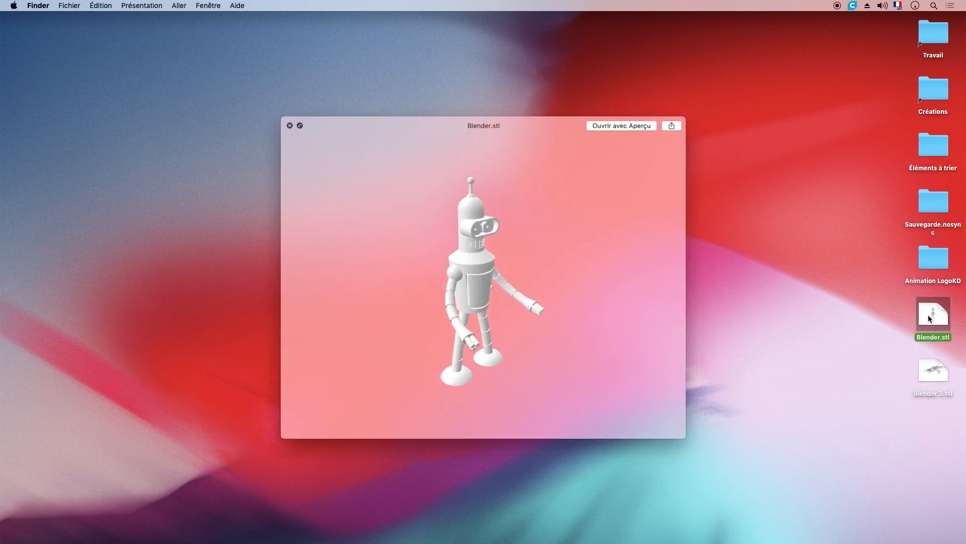
key(space)
Step: Open Blender.stl from the desktop in Meshmixer and maximize the window
drag(927, 317, 692, 527)
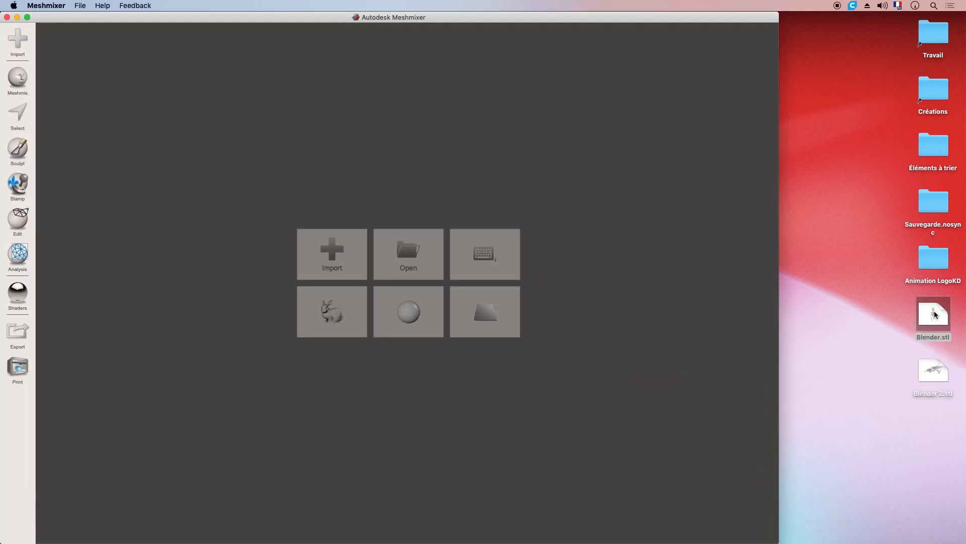
drag(935, 315, 404, 201)
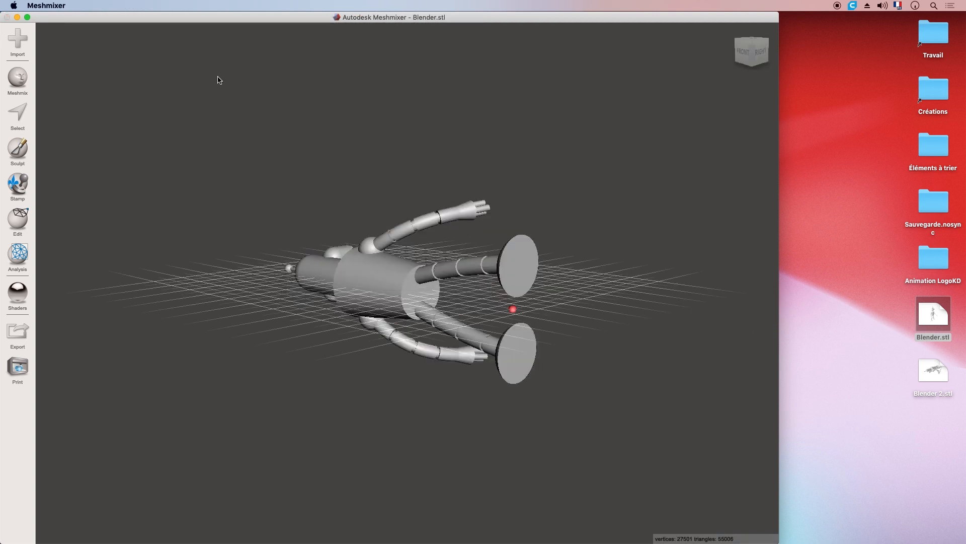
double_click(254, 18)
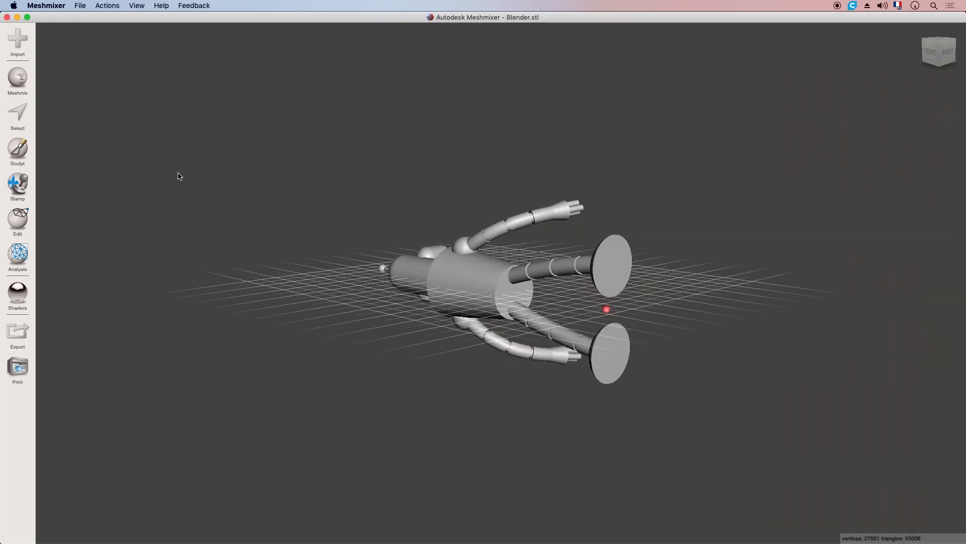
Step: Show the printer bed around the imported robot model
right_drag(457, 249, 432, 273)
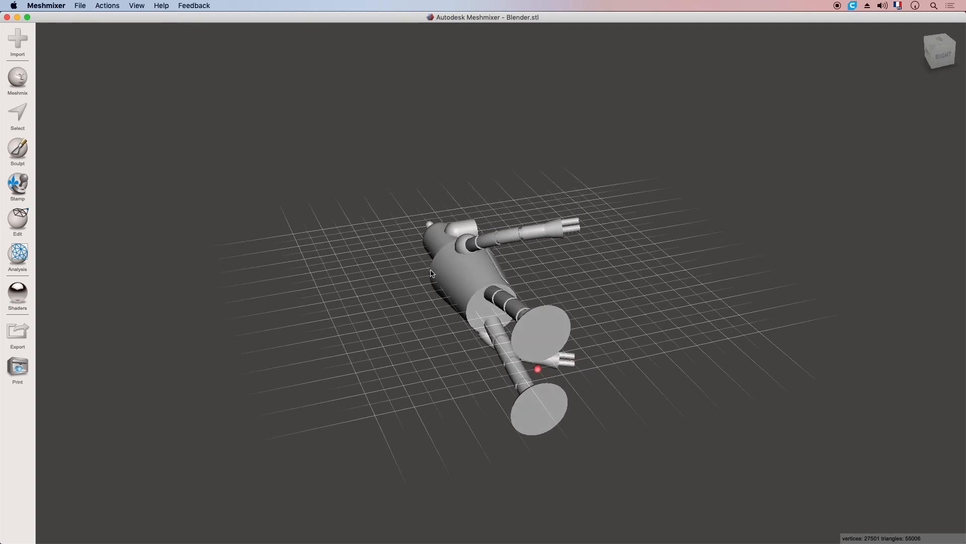
click(136, 6)
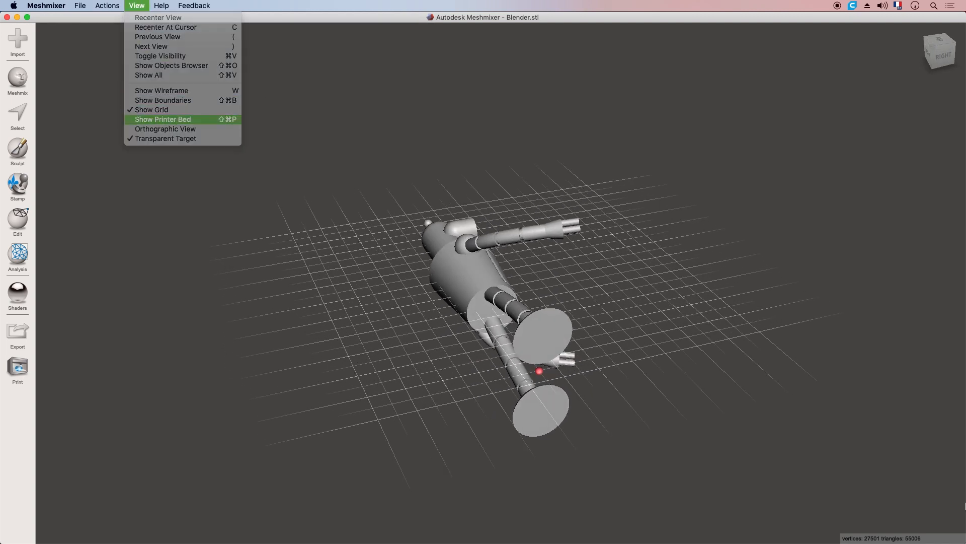
click(163, 119)
scroll(492, 309, up, 3)
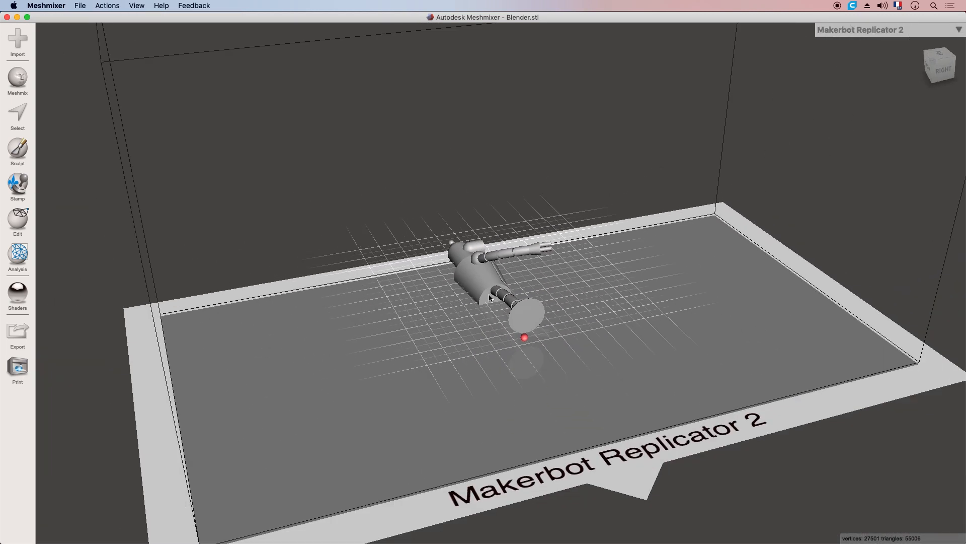
scroll(489, 297, down, 3)
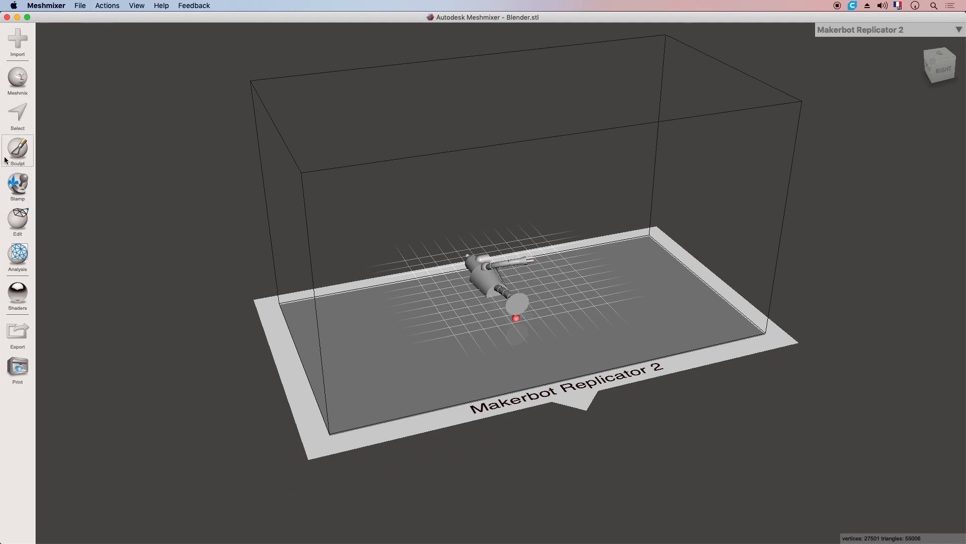
Step: Transform the robot by moving it to 37.5 mm in Y and rotating it 90 degrees about X
click(16, 222)
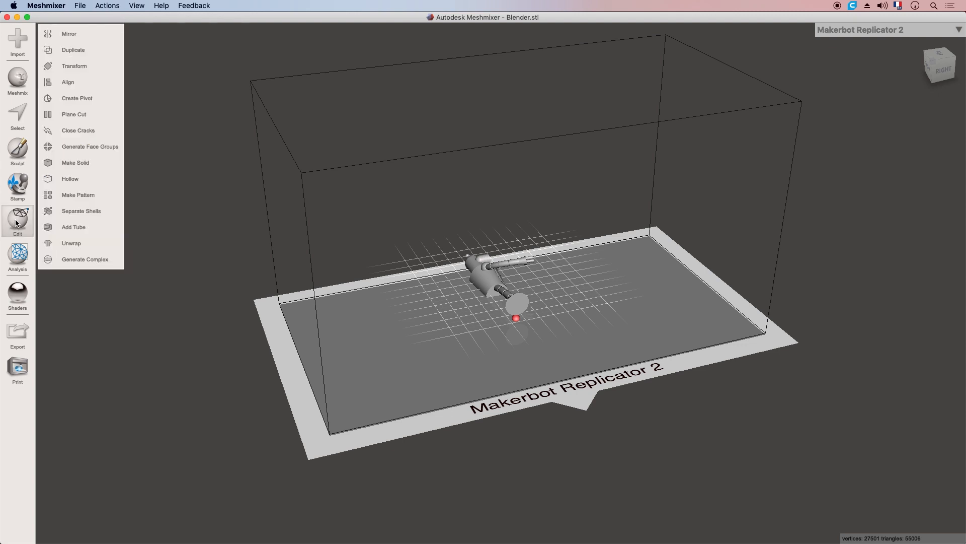
click(80, 67)
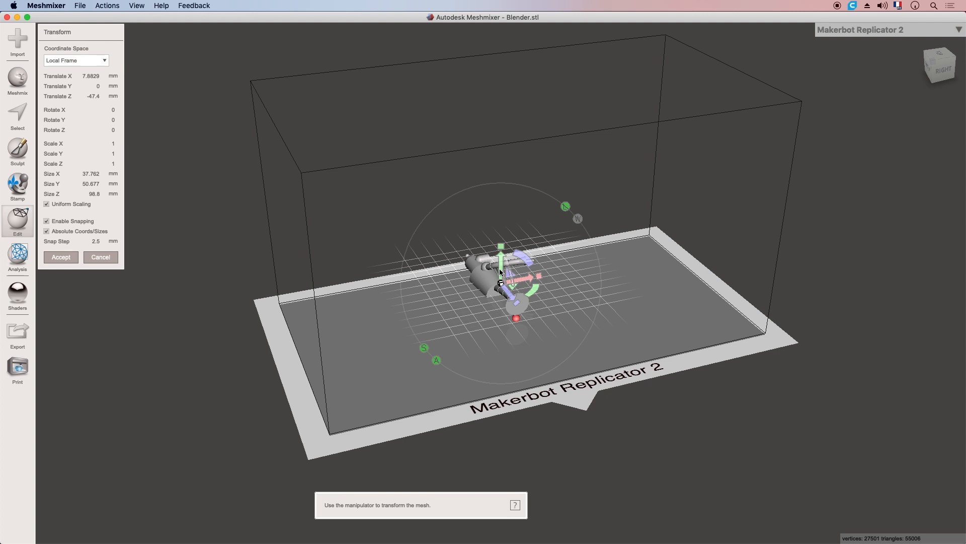
drag(500, 272, 501, 224)
click(104, 110)
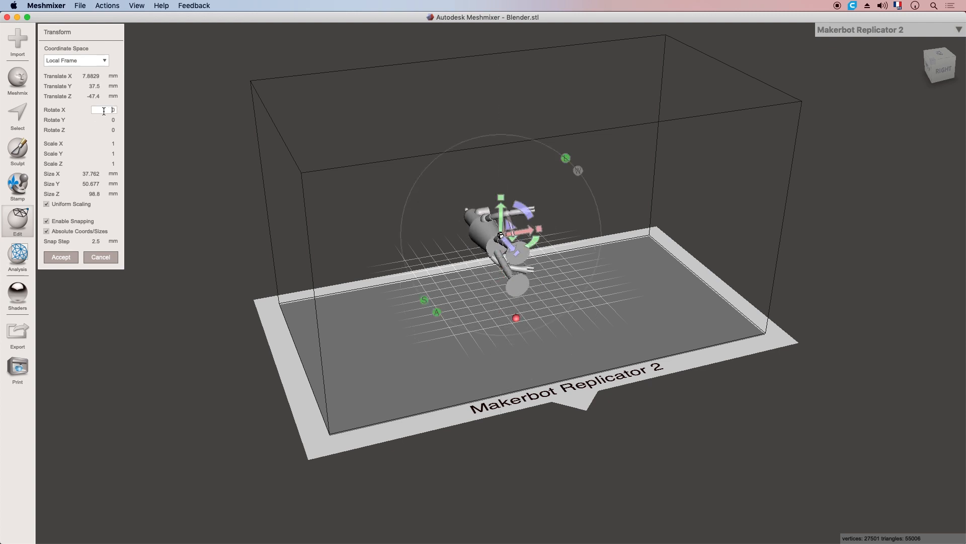
key(Return)
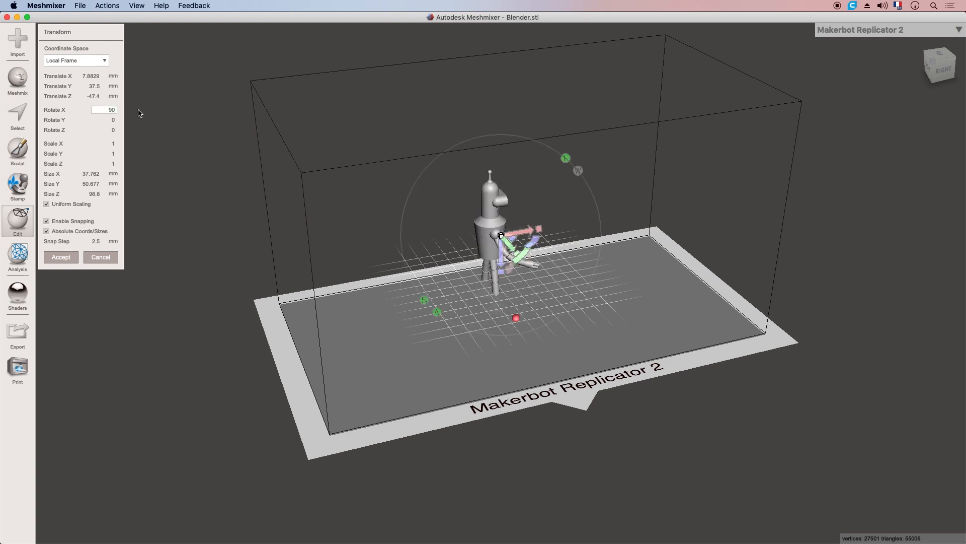
Step: Rotate the robot 90 degrees about Z, raise it to 60 mm in Y, and accept the transform
click(106, 130)
key(Return)
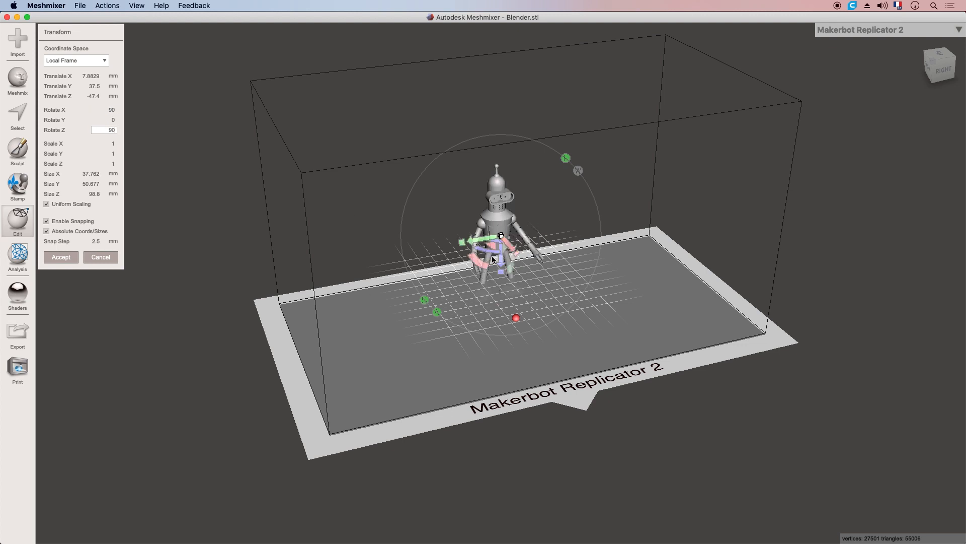
drag(501, 263, 508, 235)
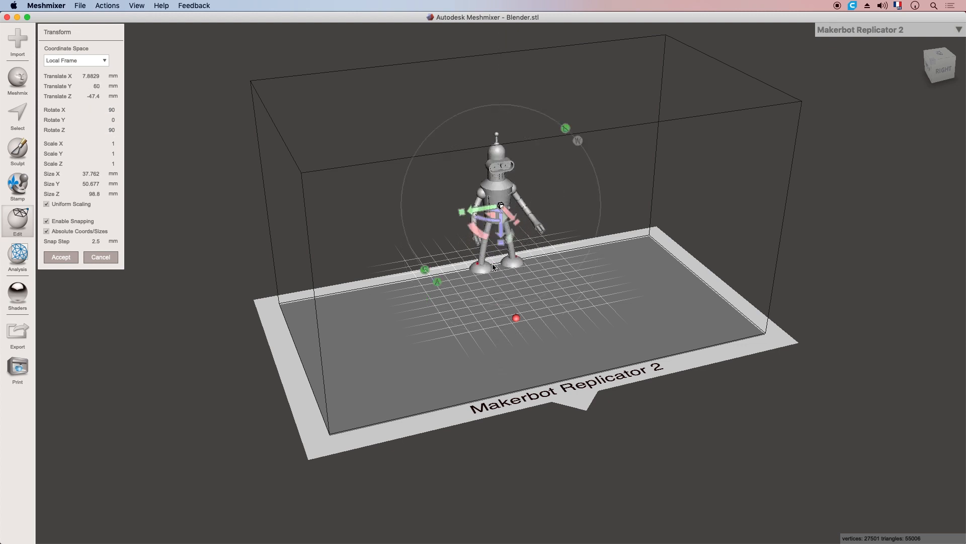
right_drag(508, 235, 450, 300)
scroll(492, 322, up, 6)
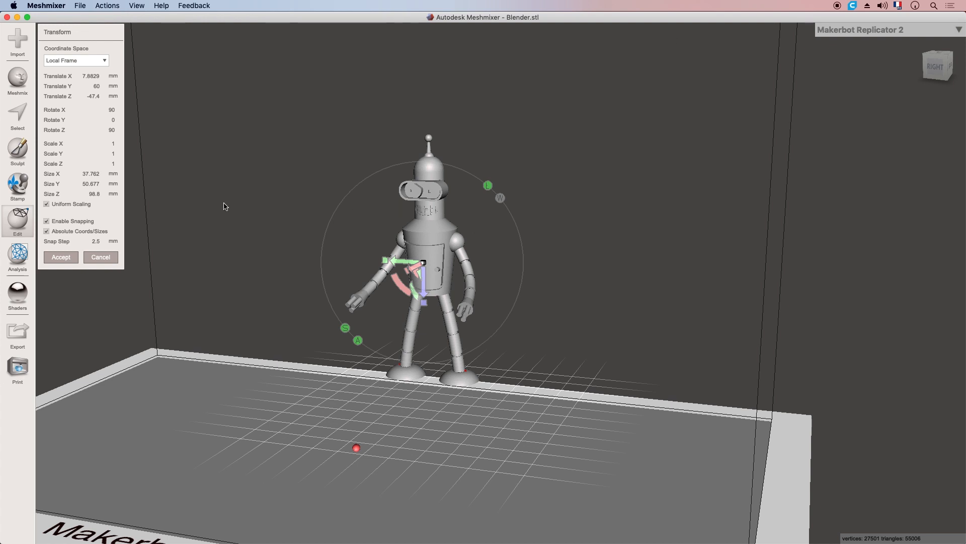
click(61, 256)
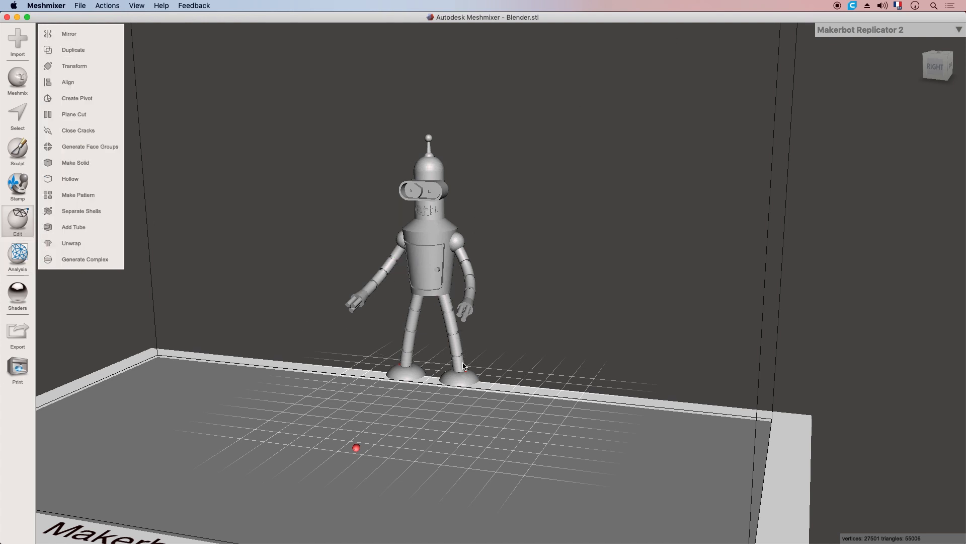
Step: Align the robot's base point to World Origin / Y-up using Translate and Rotate
mouse_move(463, 364)
right_down()
mouse_move(517, 345)
mouse_move(464, 371)
right_up()
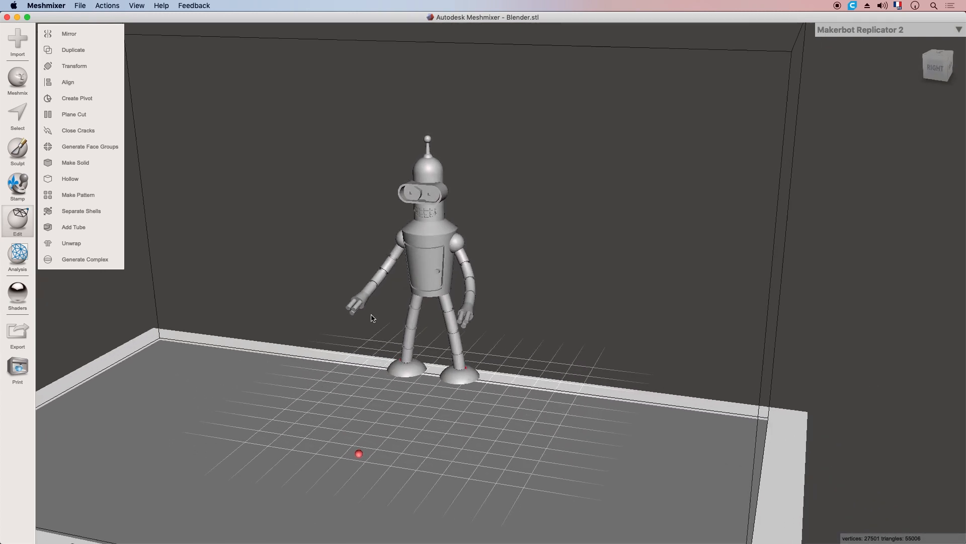
click(72, 82)
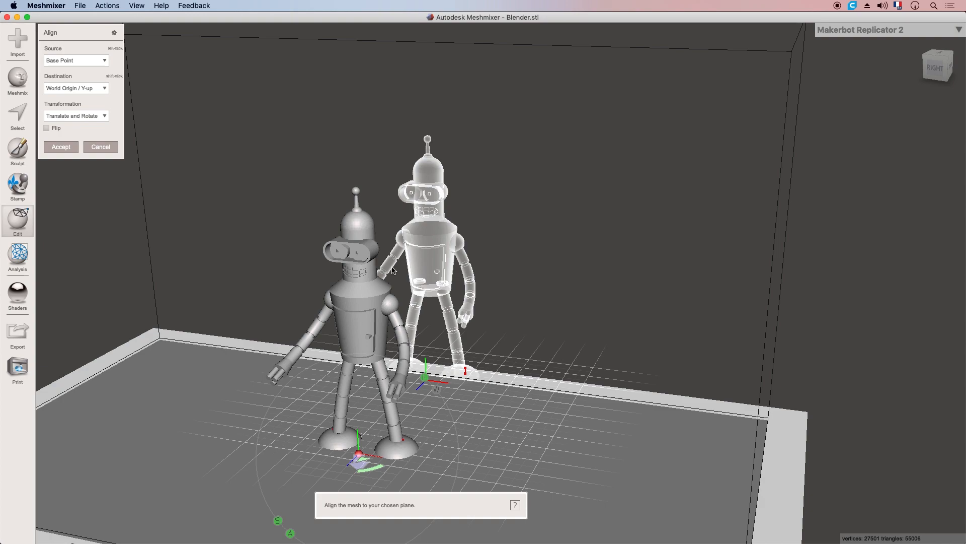
right_drag(535, 381, 491, 361)
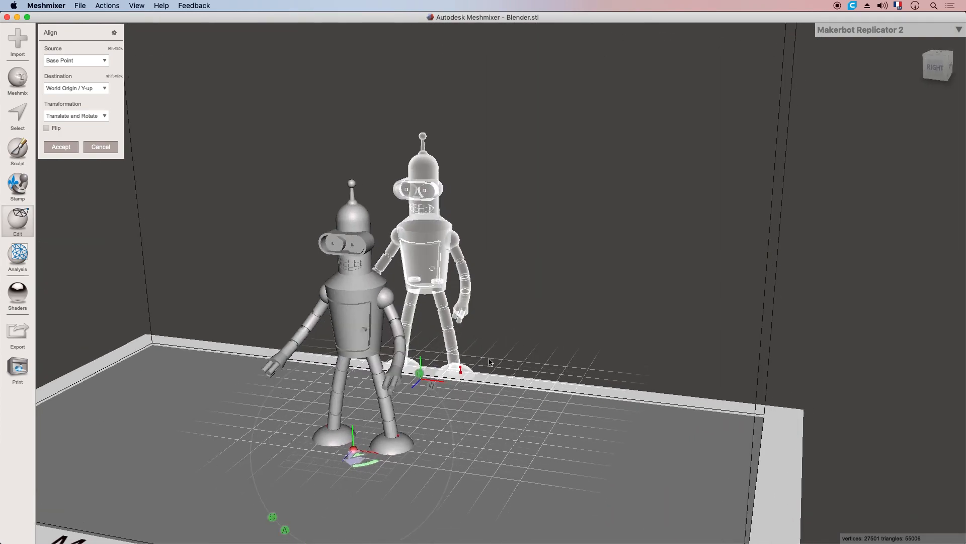
click(61, 147)
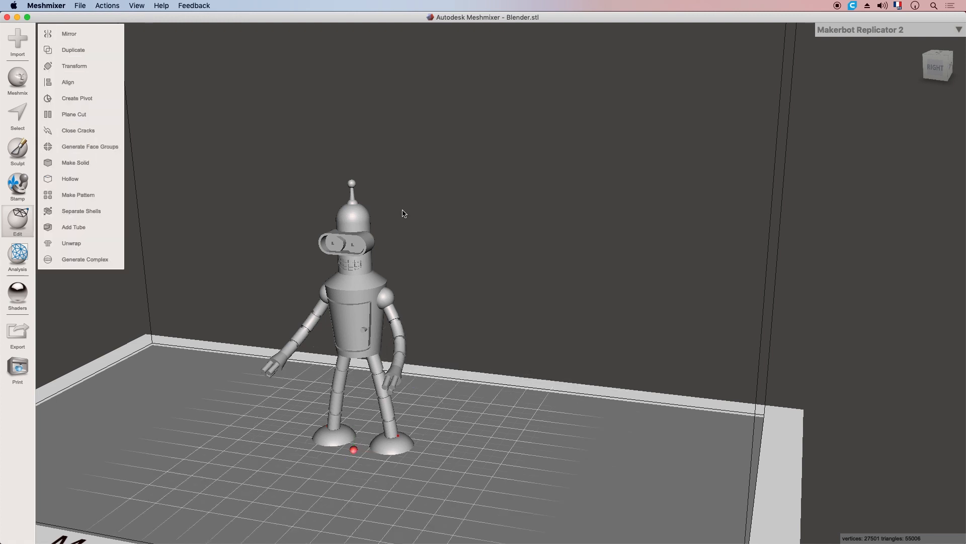
Step: Scale the robot proportionally to a height of 127.5 mm using Units/Dimensions
click(19, 257)
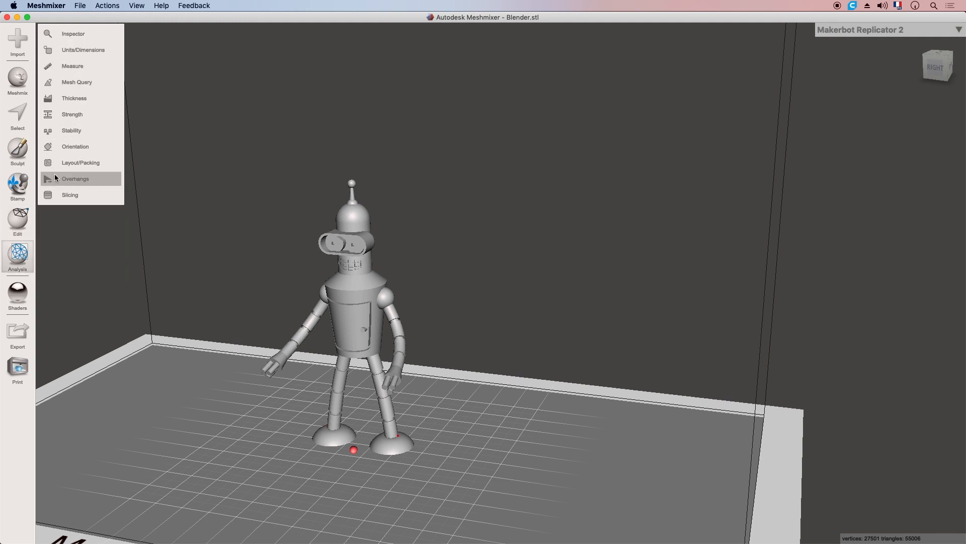
click(85, 49)
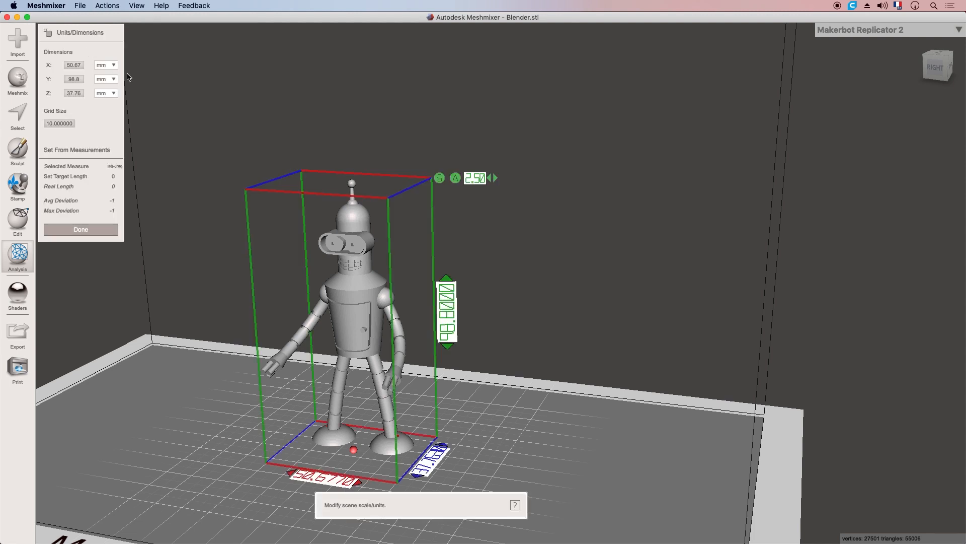
scroll(311, 247, down, 8)
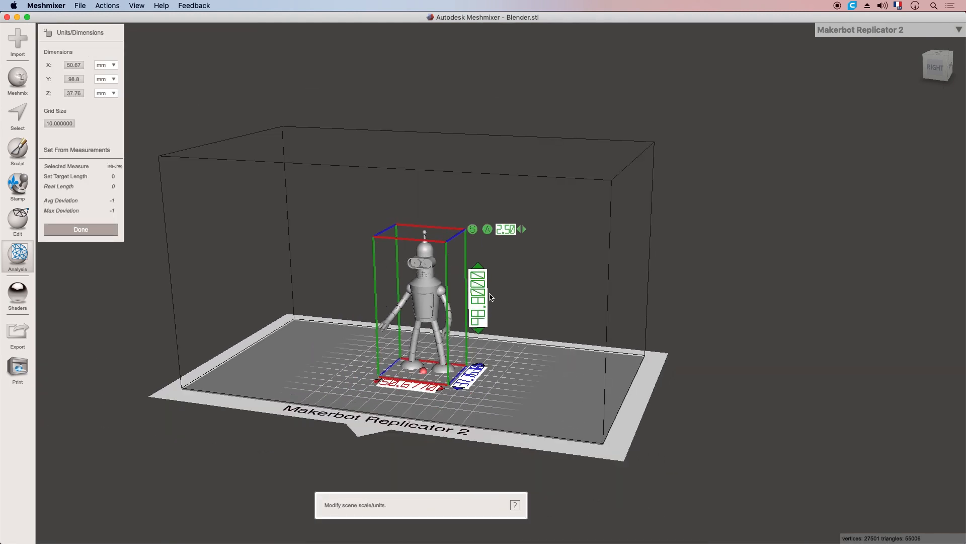
mouse_move(485, 292)
mouse_down()
mouse_move(481, 254)
mouse_move(468, 286)
mouse_up()
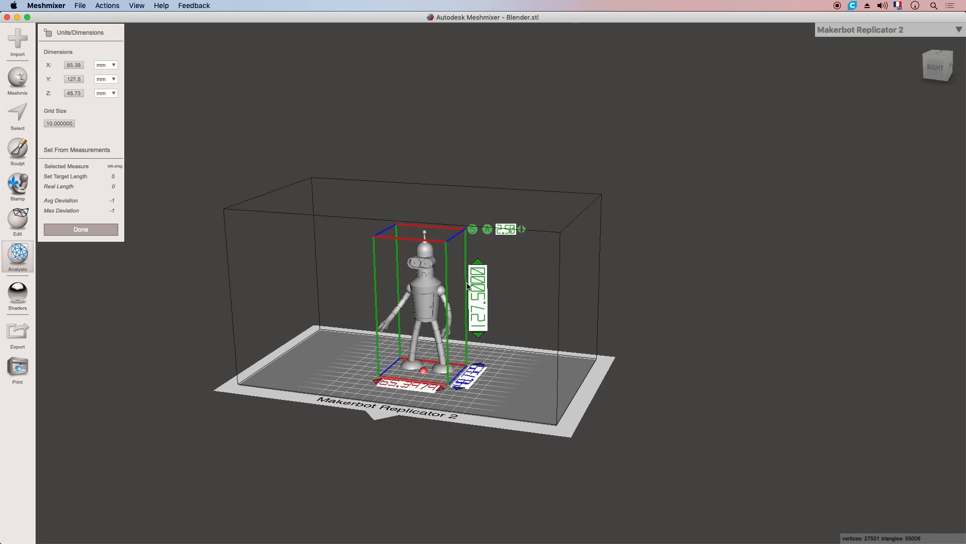
click(89, 230)
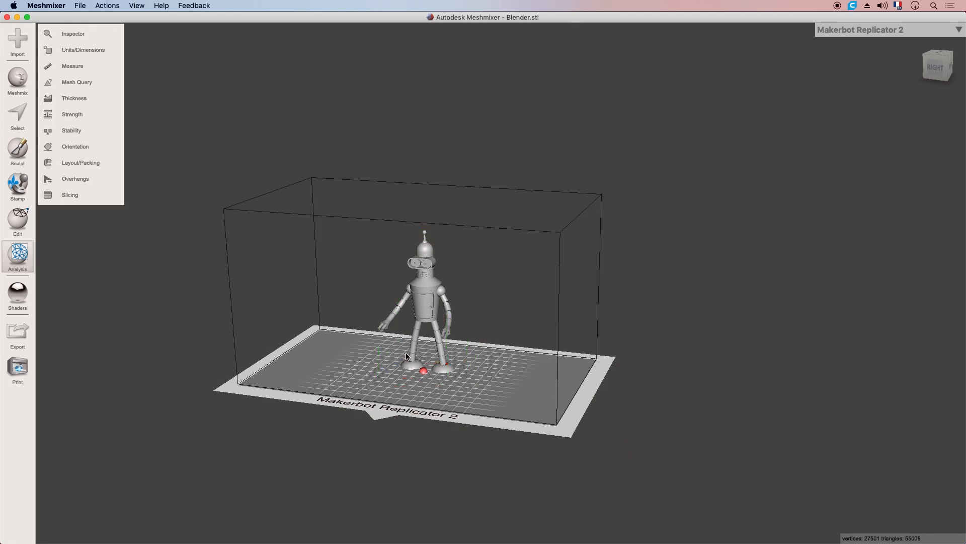
Step: Start the Overhangs analysis on the robot and hide the printer bed
click(81, 179)
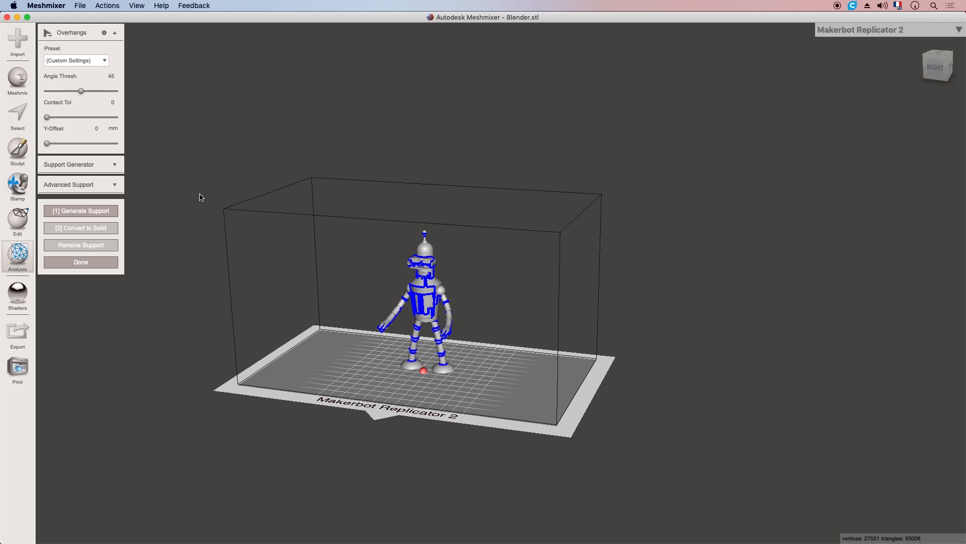
right_drag(420, 293, 440, 283)
middle_drag(439, 283, 437, 304)
right_drag(437, 304, 387, 273)
click(136, 6)
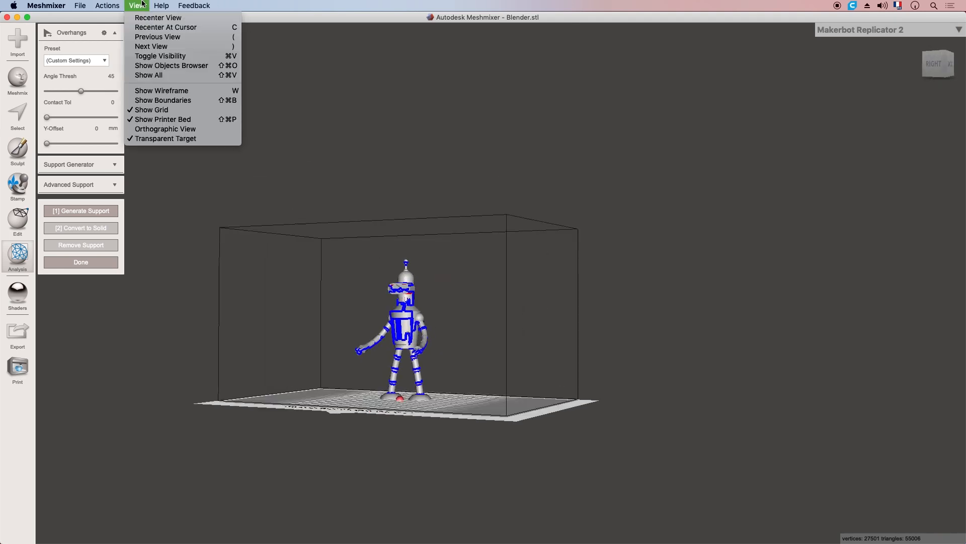
click(162, 119)
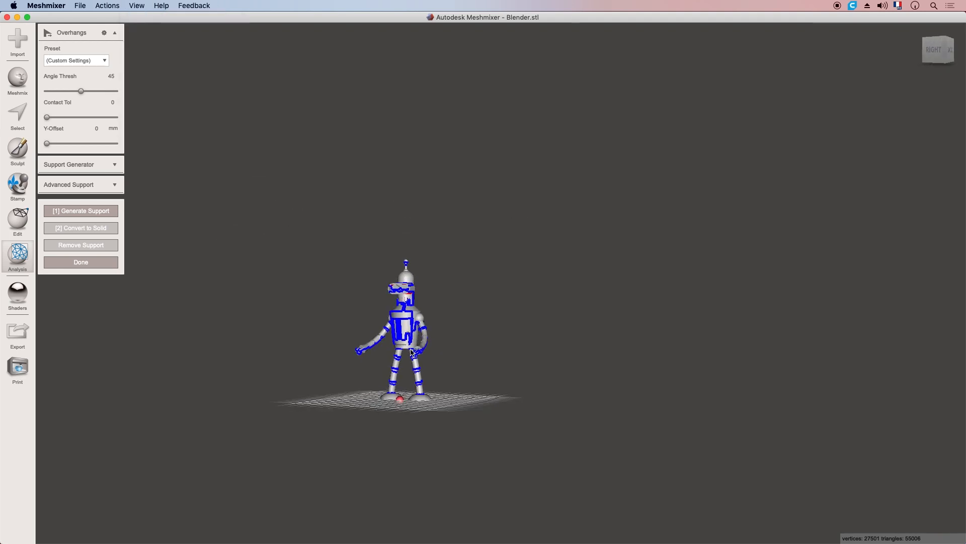
Step: Try an overhang angle threshold of 28.7 while viewing the robot from below, and set it back to 45
right_drag(414, 352, 430, 322)
scroll(429, 323, up, 5)
mouse_move(81, 91)
mouse_down()
mouse_move(56, 92)
mouse_move(83, 95)
mouse_move(60, 100)
mouse_move(71, 99)
mouse_up()
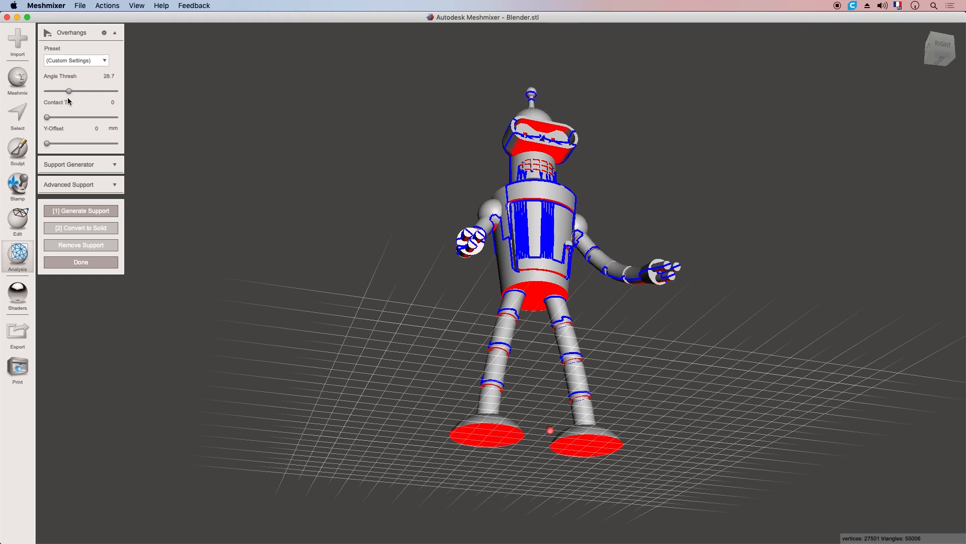
click(107, 77)
drag(121, 78, 140, 84)
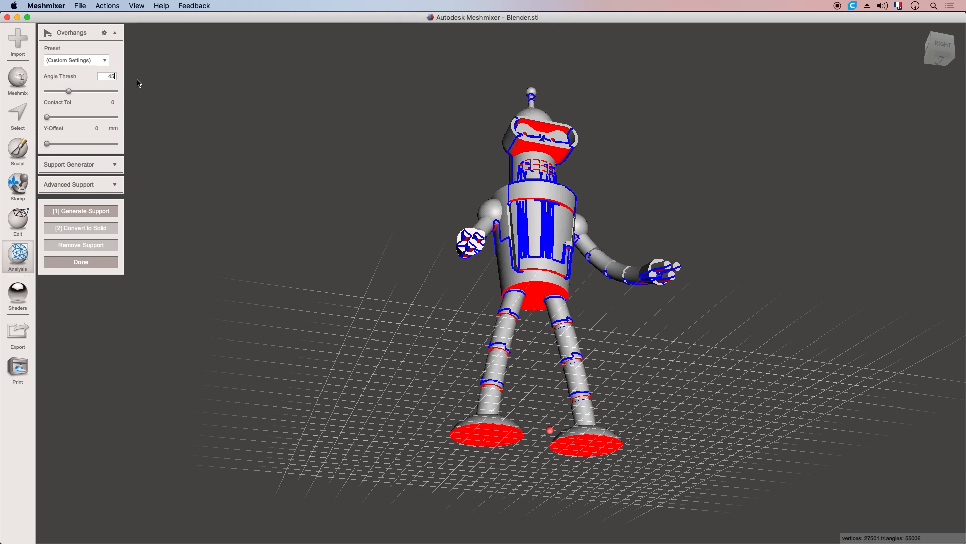
Step: Apply the overhang angle threshold of 45 and display the Support Generator settings
key(Return)
right_drag(544, 231, 481, 308)
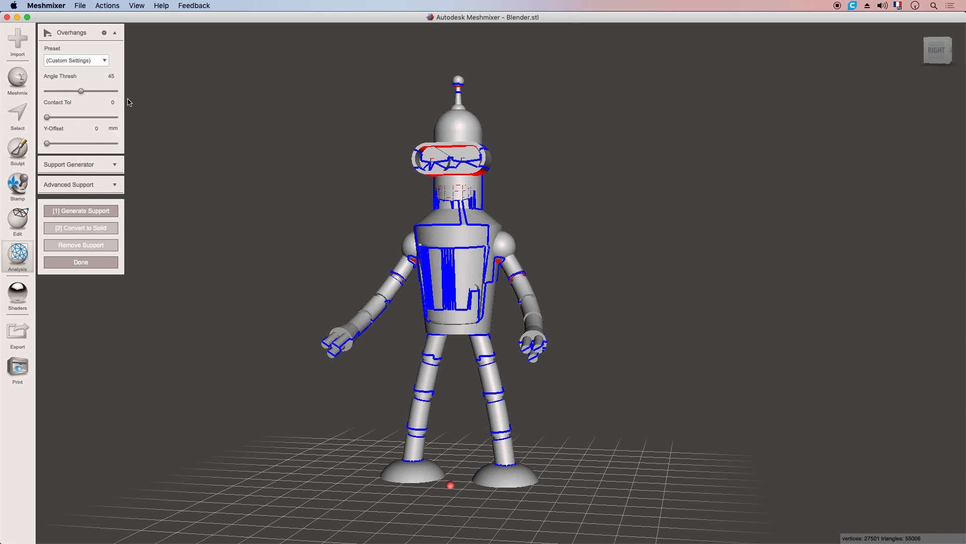
click(116, 165)
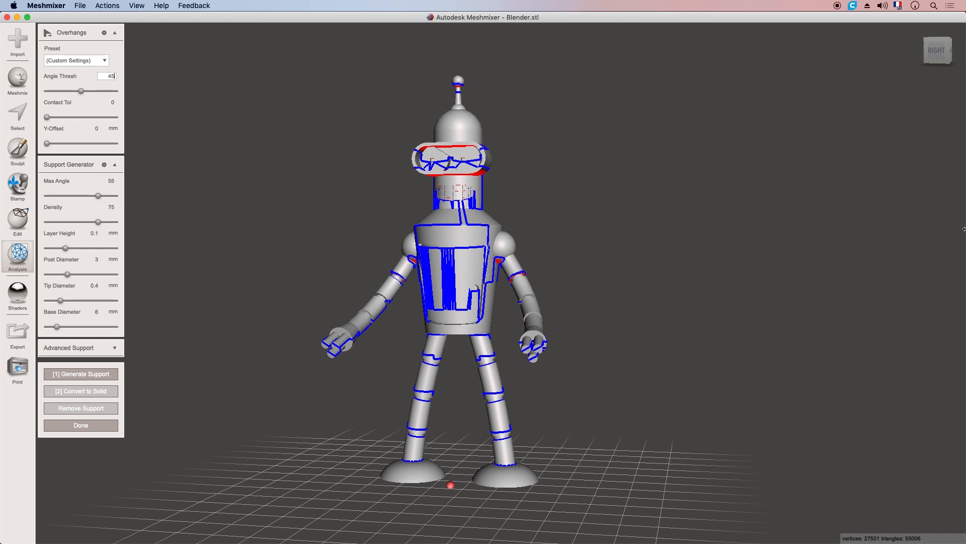
Step: Narrow the window to reach the desktop and preview Blender 2.stl, rotating it upright to examine its supports
drag(965, 229, 909, 235)
click(934, 373)
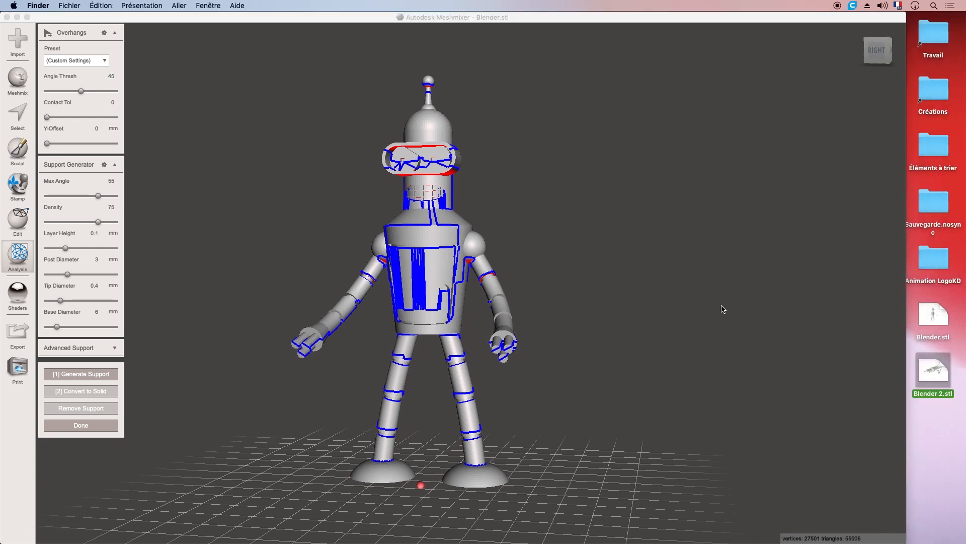
key(space)
drag(464, 288, 473, 200)
scroll(469, 176, up, 1)
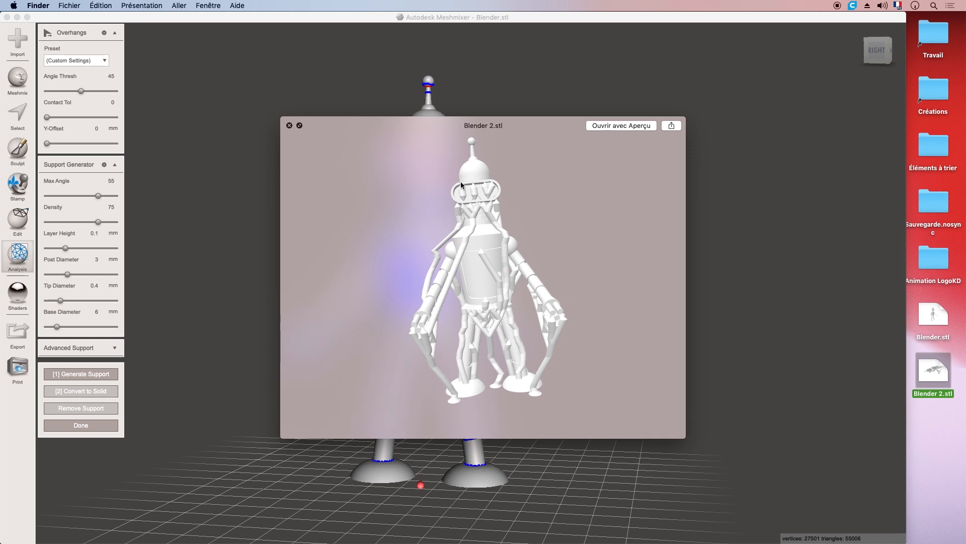
click(289, 126)
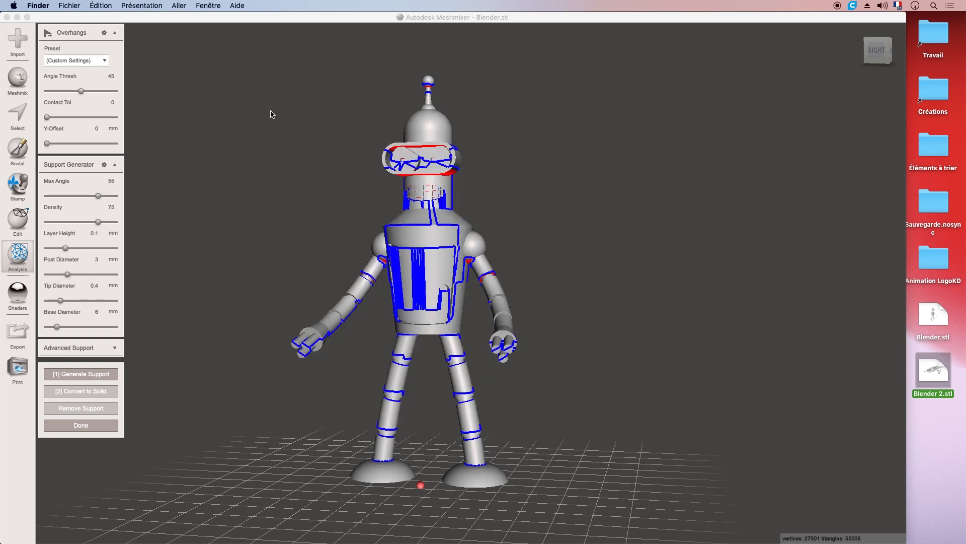
click(58, 237)
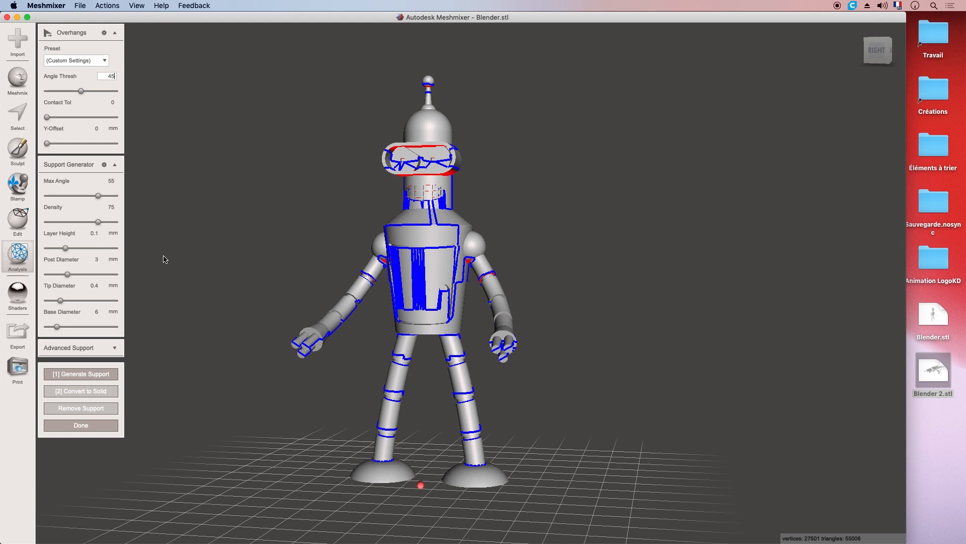
click(930, 371)
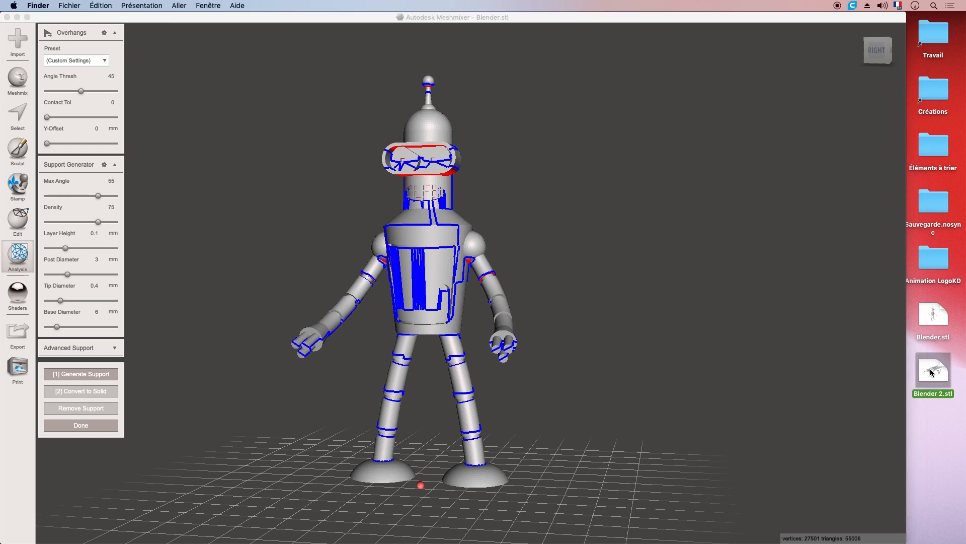
key(space)
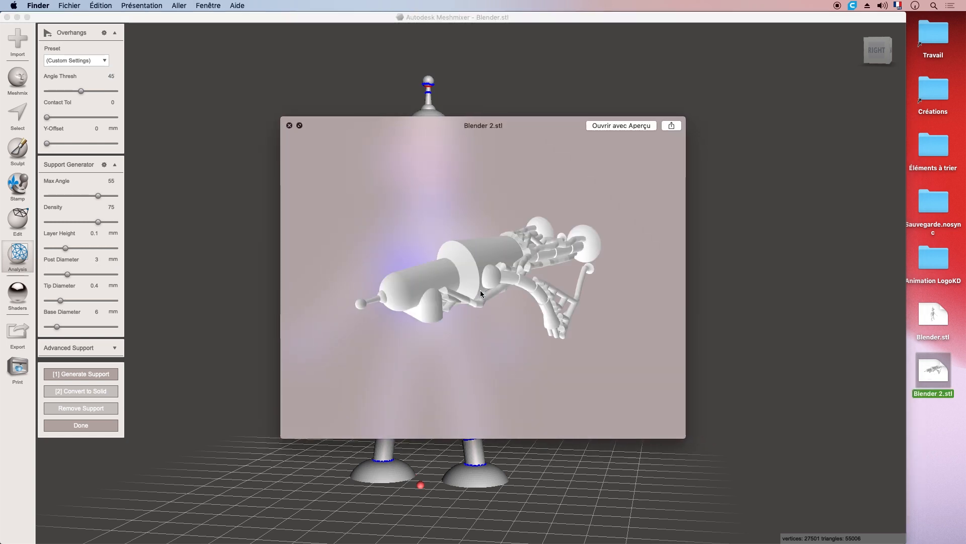
drag(429, 290, 460, 213)
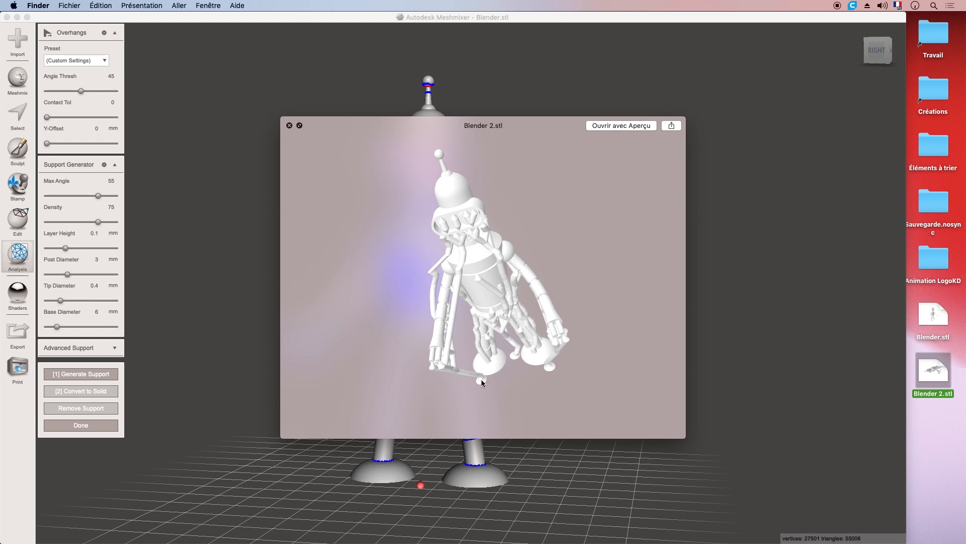
key(space)
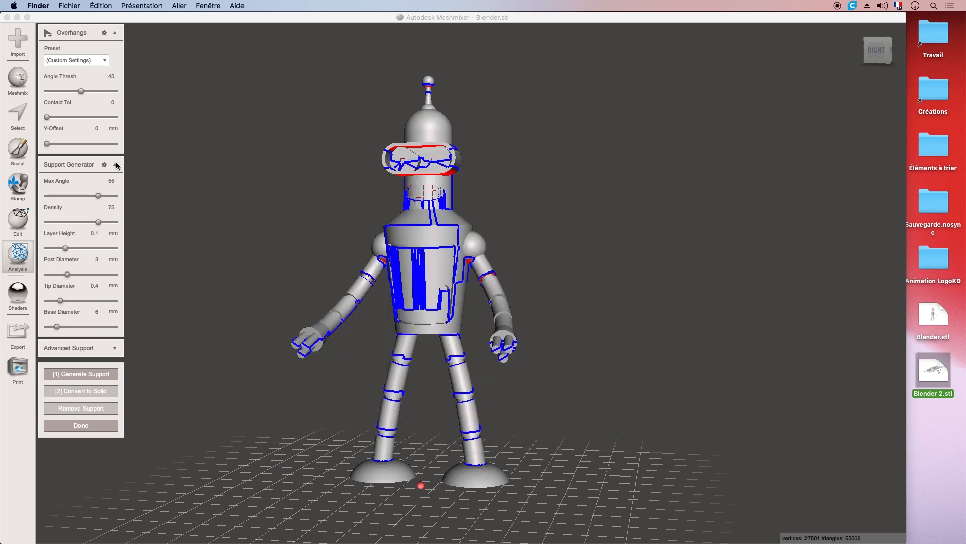
Step: Collapse the Support Generator settings and enable Allow Top Connections in the Advanced Support settings
click(117, 166)
click(116, 185)
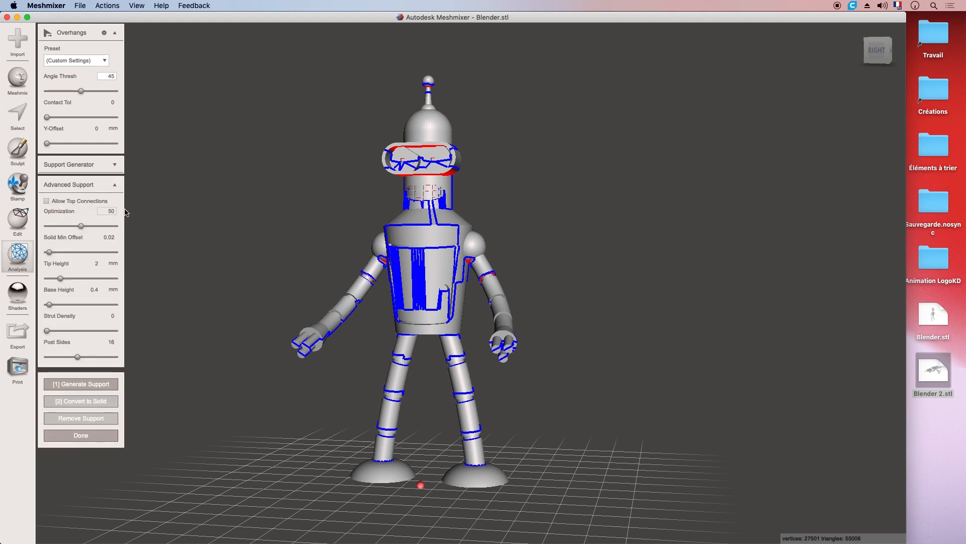
click(46, 202)
click(64, 200)
click(52, 202)
Step: Restore the window's full width and examine the robot's overhang areas from the front and from below
middle_drag(425, 165, 403, 211)
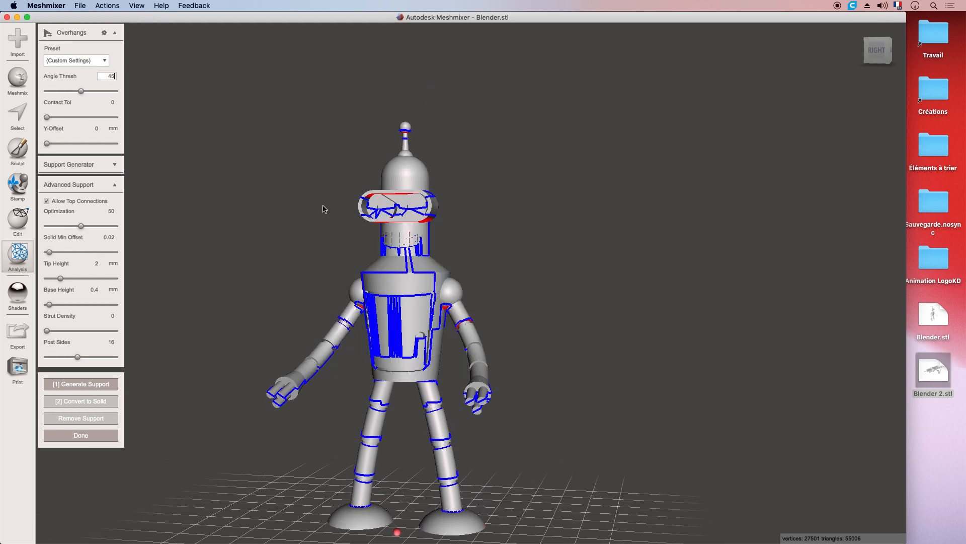
middle_drag(323, 206, 300, 162)
middle_drag(348, 184, 355, 191)
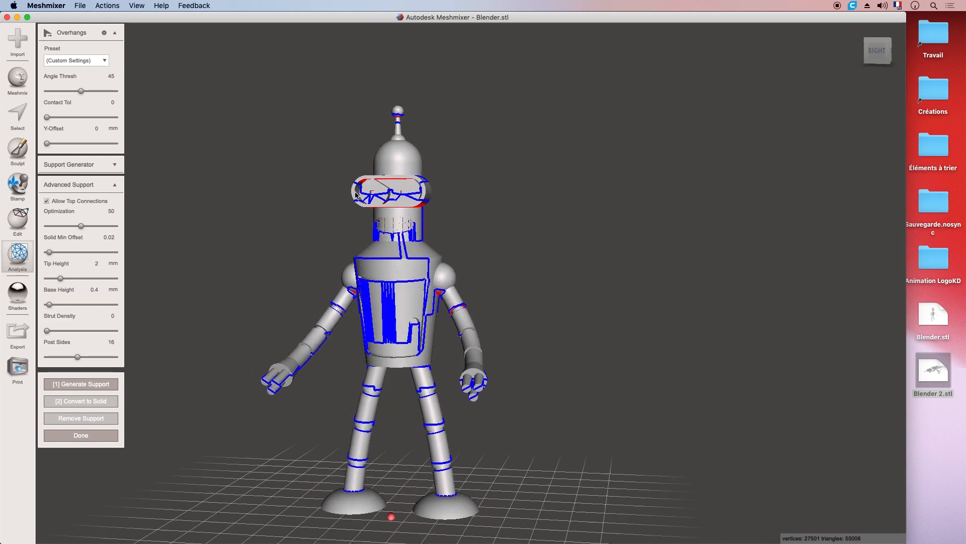
right_drag(355, 192, 380, 181)
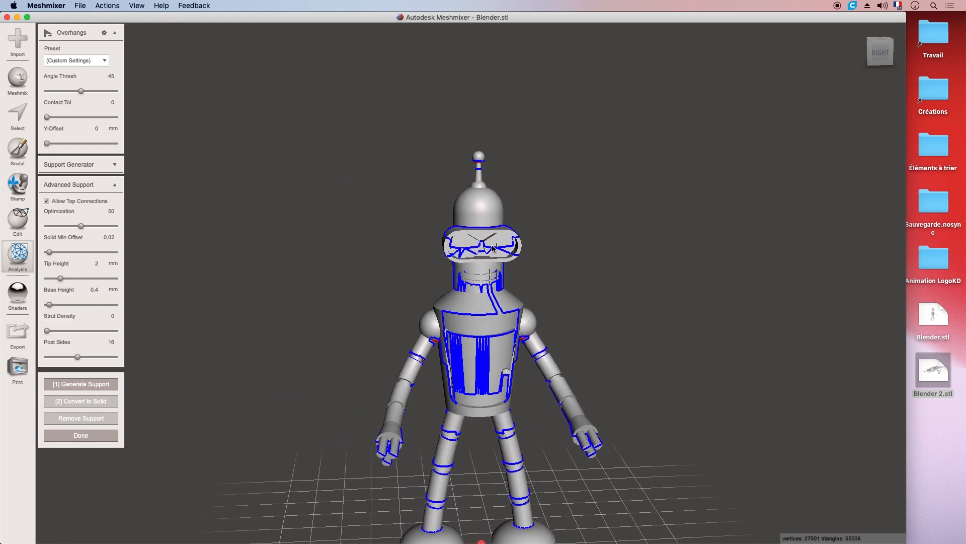
middle_drag(463, 272, 471, 231)
mouse_move(476, 236)
right_down()
mouse_move(466, 224)
mouse_move(478, 222)
right_up()
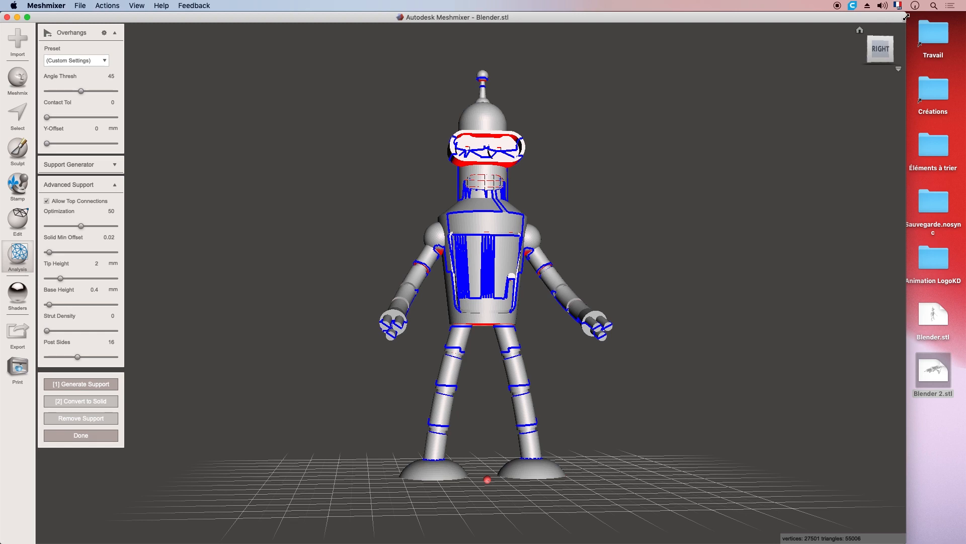
drag(906, 17, 965, 16)
right_drag(533, 190, 515, 168)
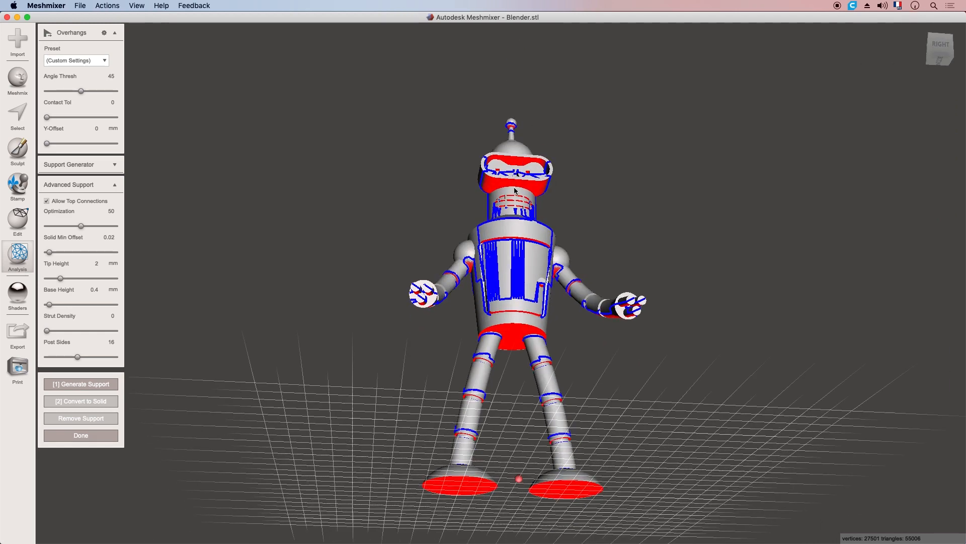
right_drag(518, 156, 456, 244)
key(f)
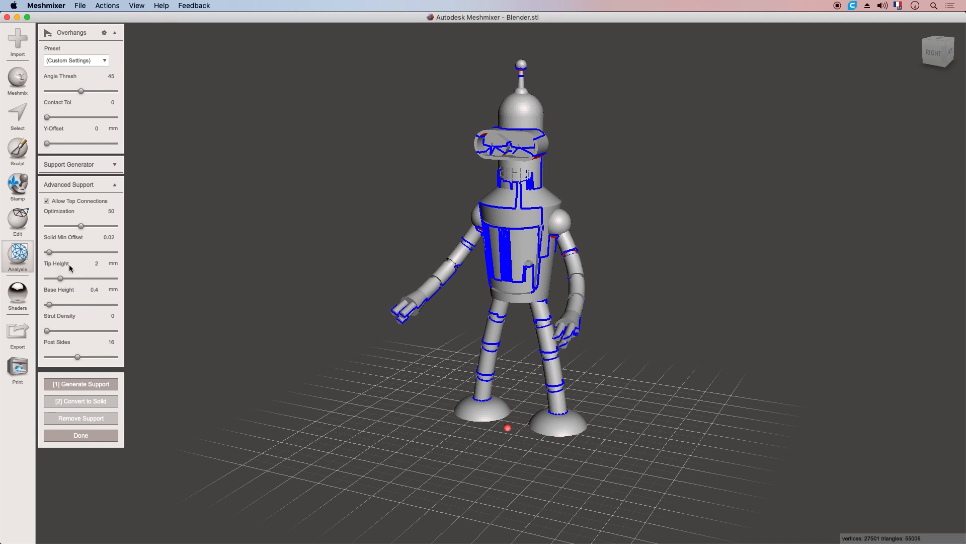
Step: Try generating supports for the robot with a tip height of 1 mm
click(96, 264)
key(BackSpace)
right_drag(423, 315, 506, 228)
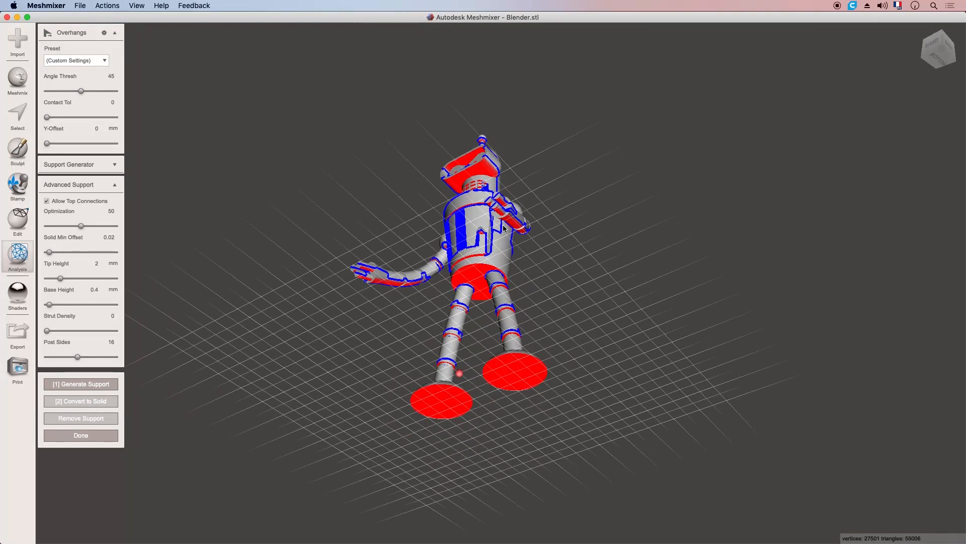
click(96, 263)
key(Return)
right_drag(270, 237, 103, 342)
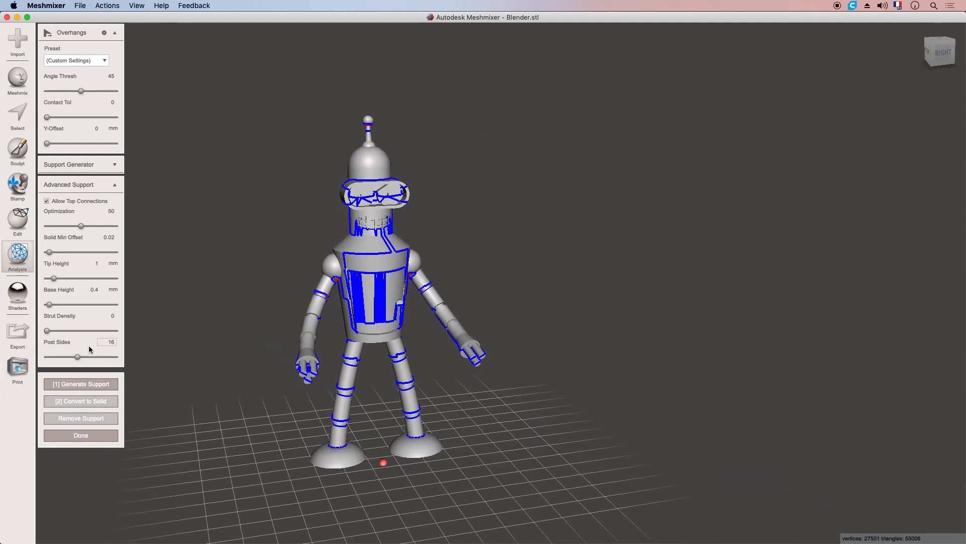
click(78, 385)
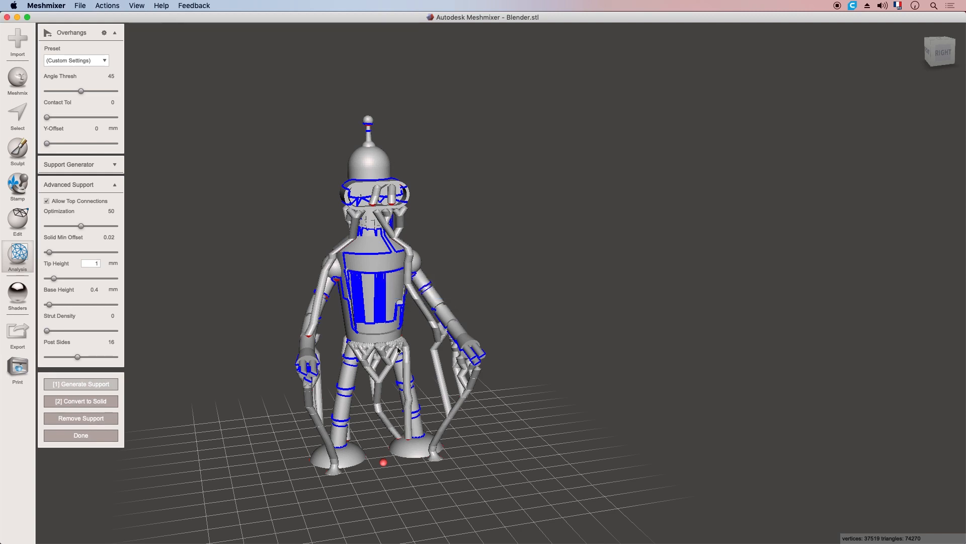
Step: Inspect the supports under the arms and torso, remove them, and set the tip height back to 2 mm
right_drag(398, 349, 512, 303)
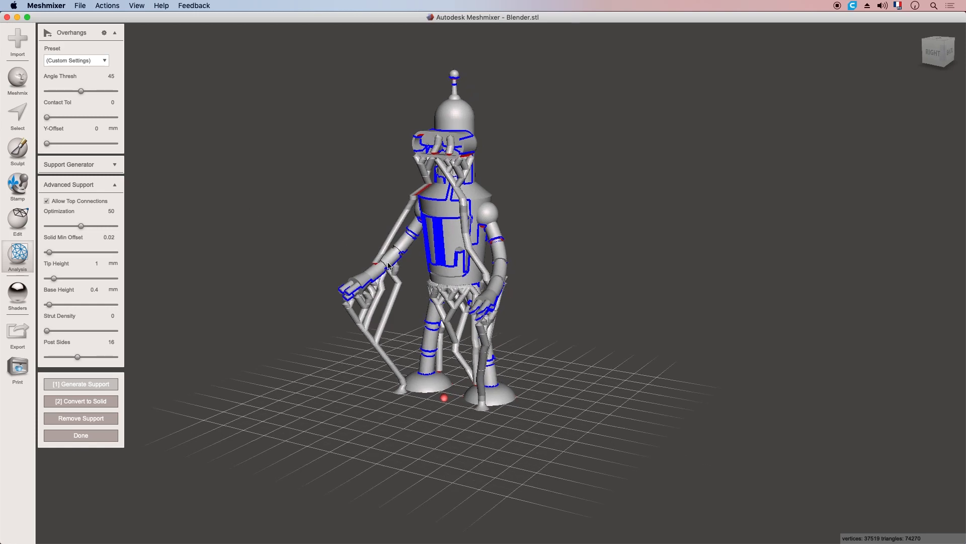
right_drag(438, 322, 564, 356)
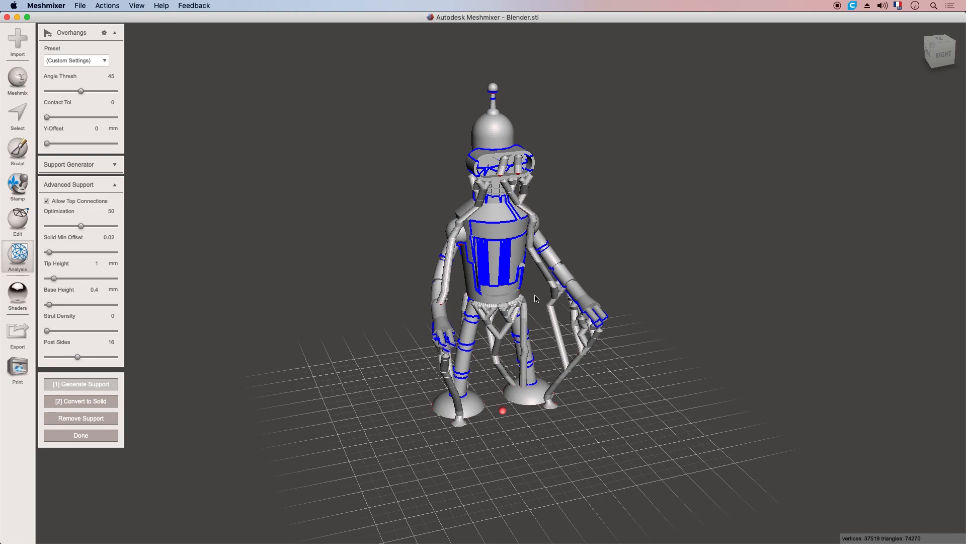
right_drag(538, 299, 492, 282)
right_drag(347, 288, 375, 207)
scroll(336, 274, up, 6)
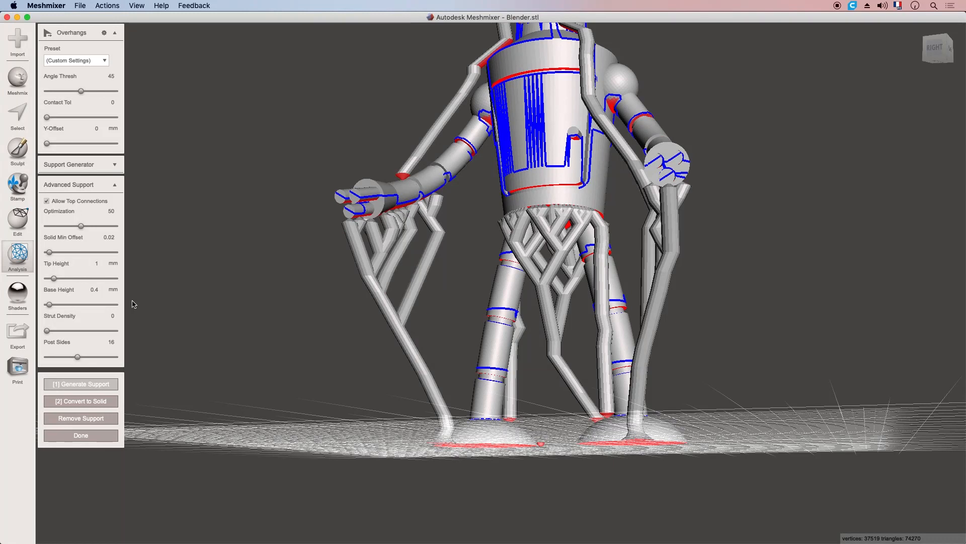
click(100, 263)
click(96, 419)
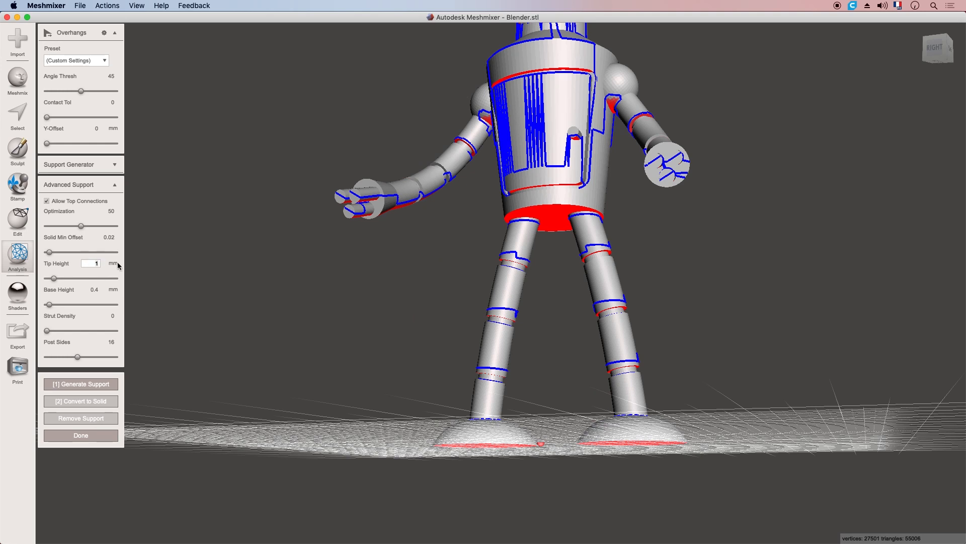
click(115, 186)
click(116, 166)
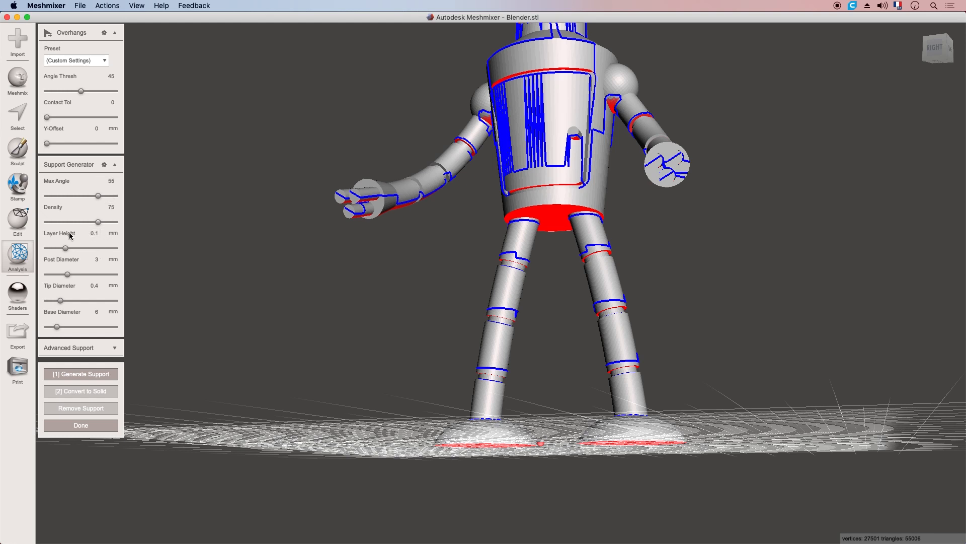
click(111, 347)
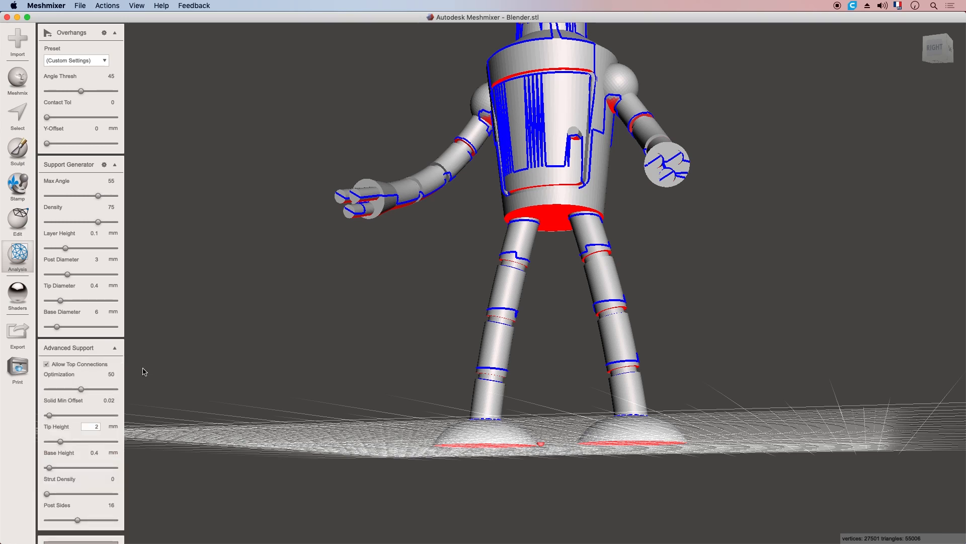
Step: Collapse both support settings groups and generate supports for the robot with the current settings
right_drag(205, 378, 197, 377)
scroll(197, 375, down, 2)
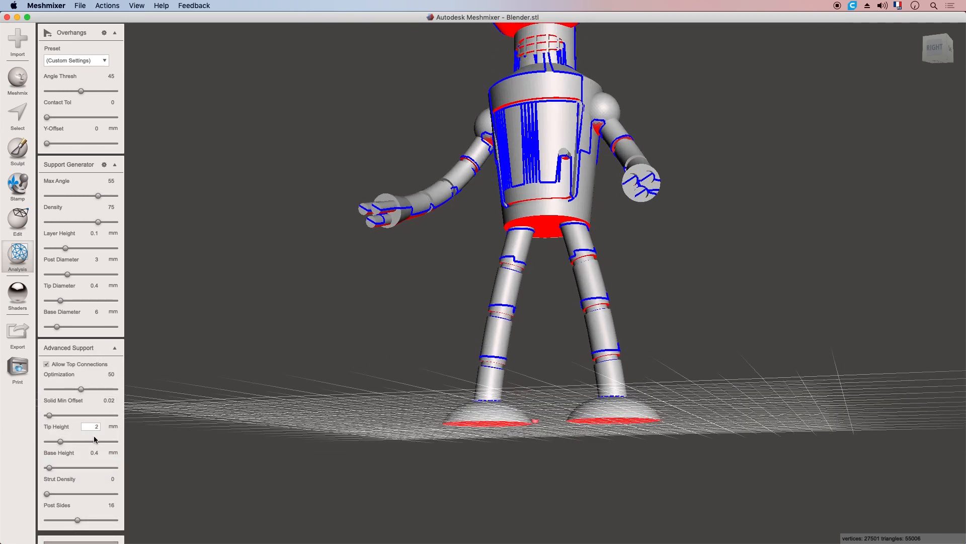
click(115, 165)
click(114, 185)
scroll(478, 291, up, 3)
scroll(443, 246, down, 2)
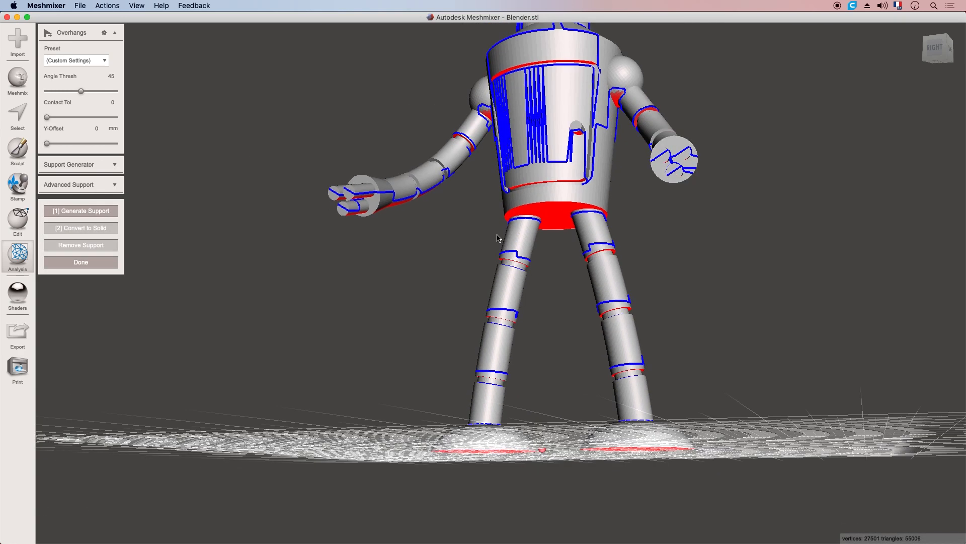
click(79, 211)
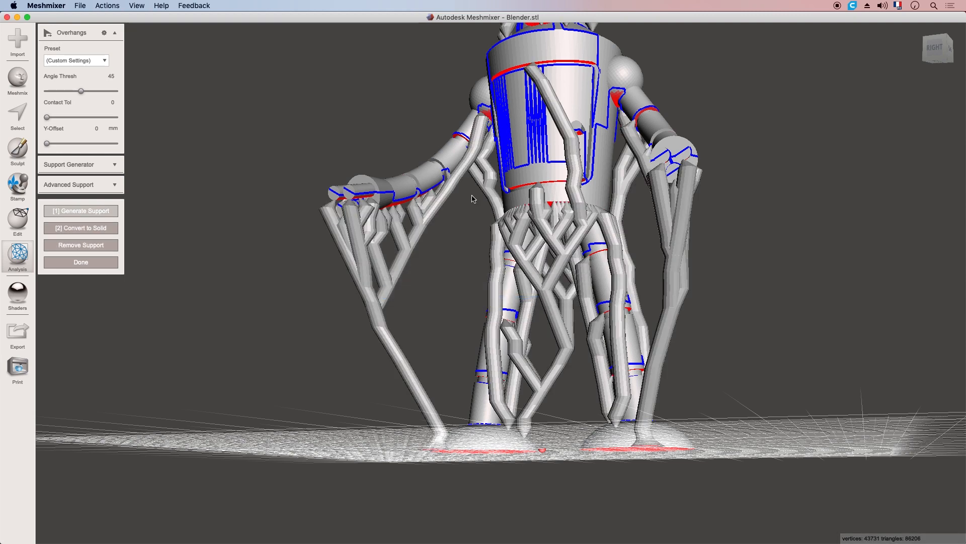
Step: Add vertical posts from the supports under the robot's right hand down to the ground
right_drag(591, 200, 547, 208)
right_drag(354, 267, 374, 185)
scroll(351, 244, up, 5)
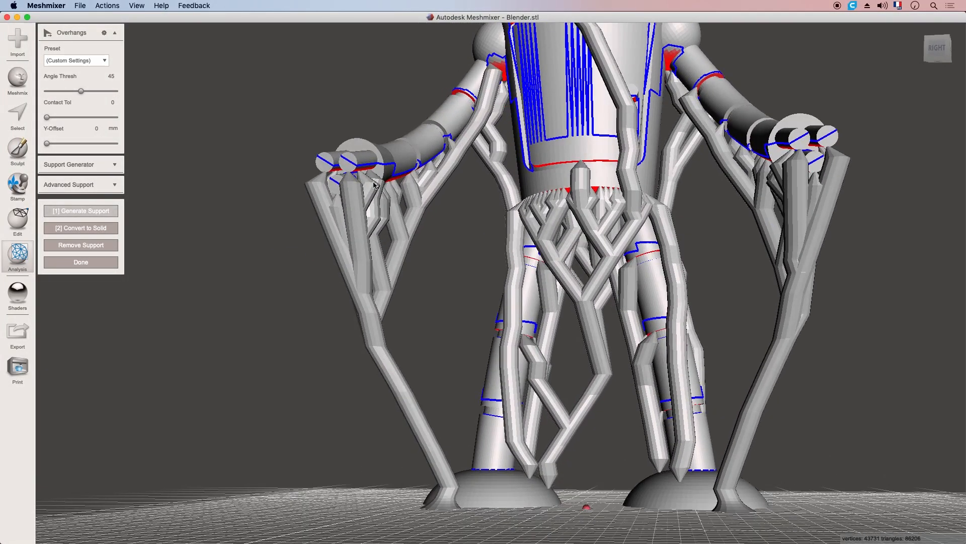
right_drag(407, 252, 524, 329)
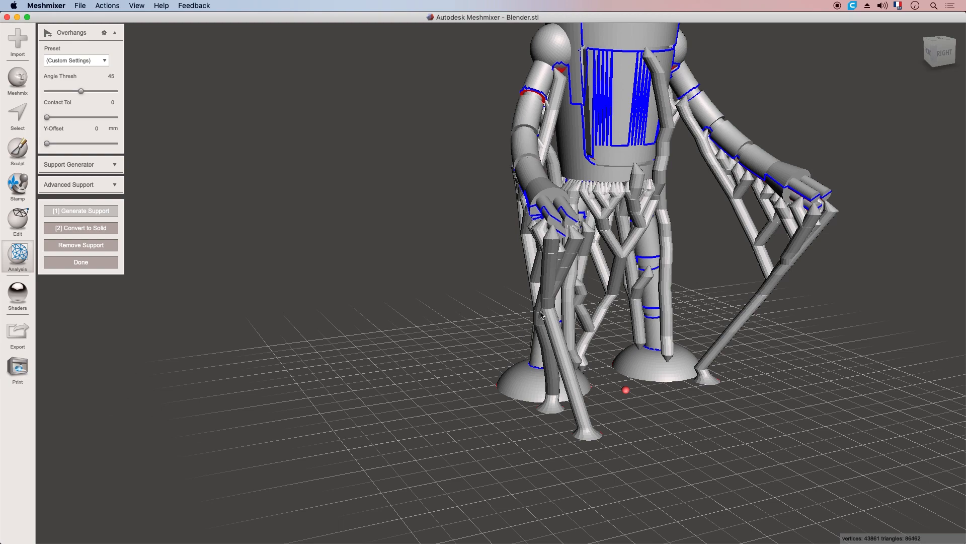
drag(541, 318, 536, 433)
Step: Add two vertical posts from the supports under the robot's left hand down to the ground
right_drag(702, 413, 543, 339)
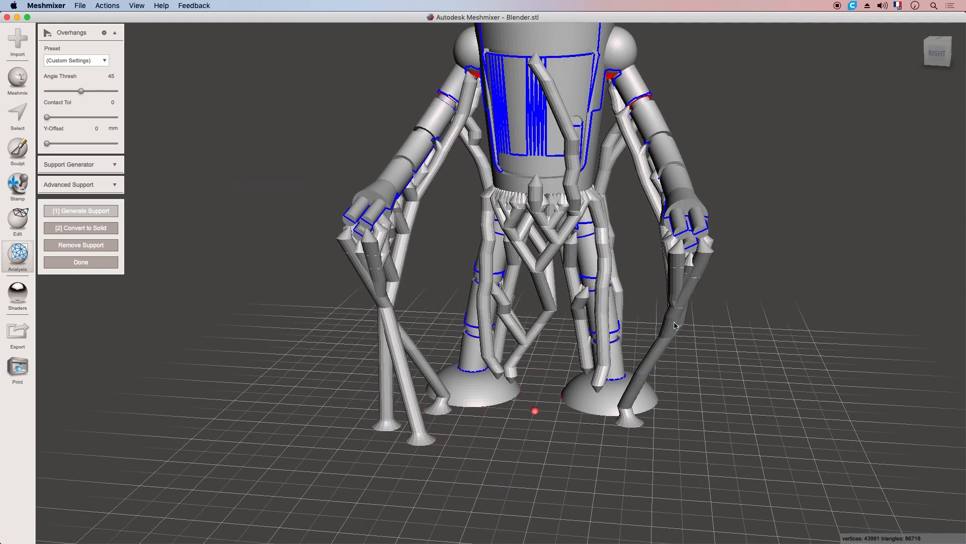
drag(671, 341, 679, 456)
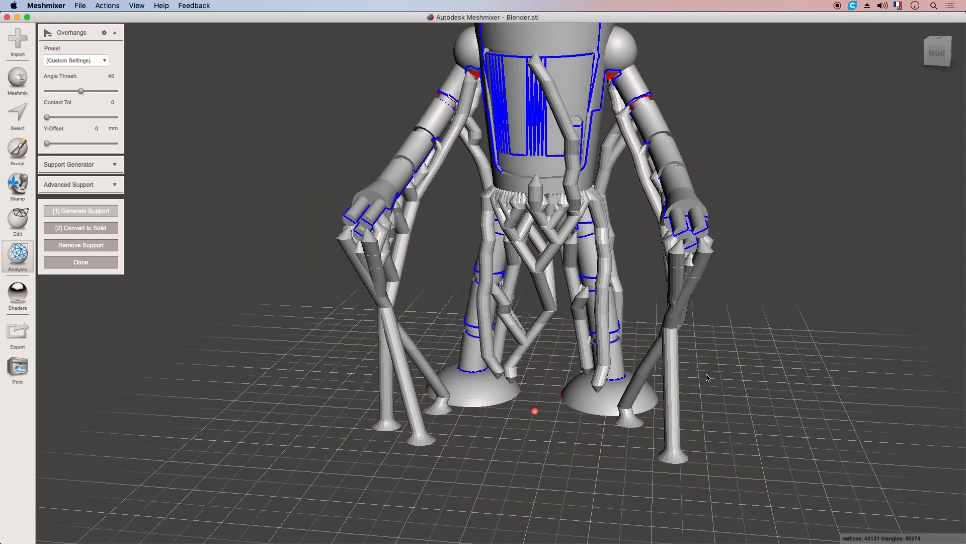
right_drag(707, 378, 486, 331)
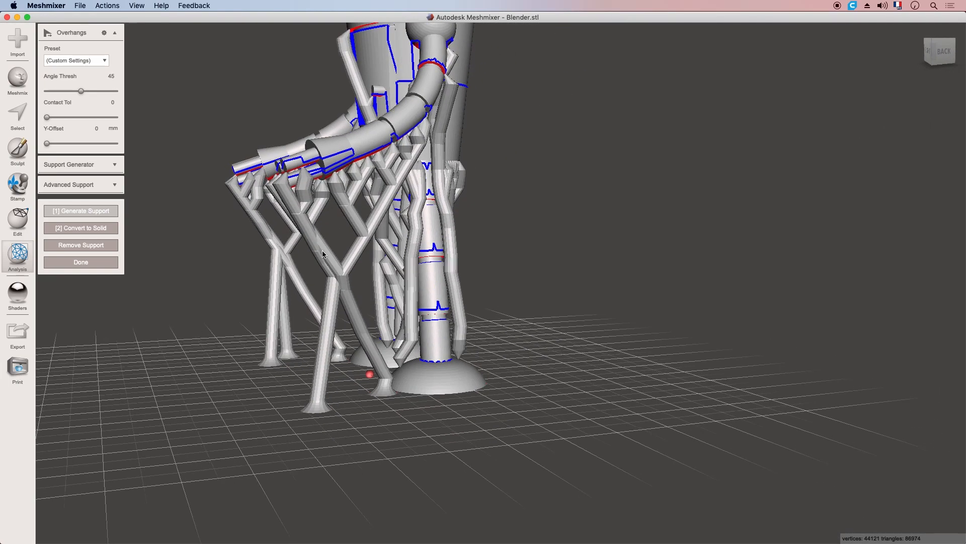
drag(322, 254, 300, 394)
right_drag(336, 405, 389, 414)
right_drag(507, 431, 422, 266)
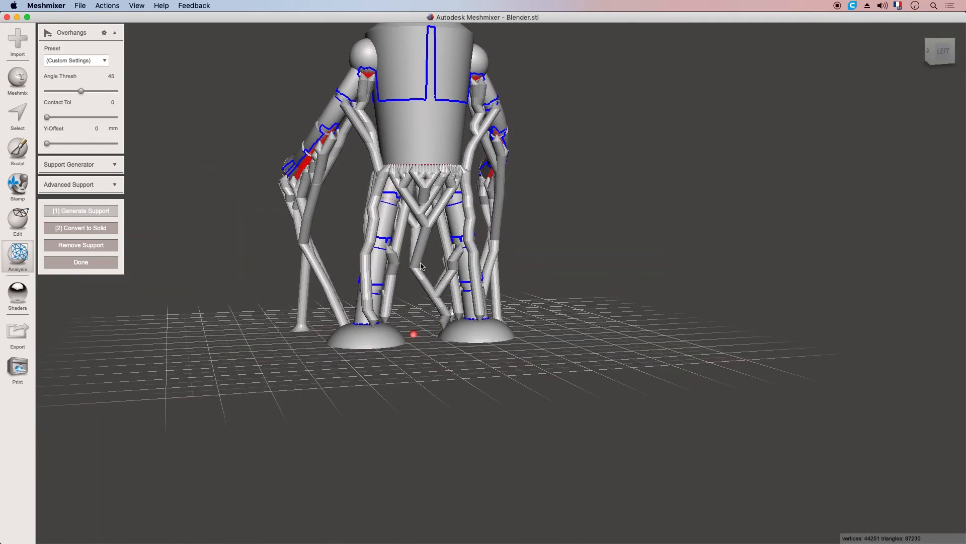
Step: Add vertical posts from the supports between and around the robot's legs down to the ground
drag(416, 272, 424, 347)
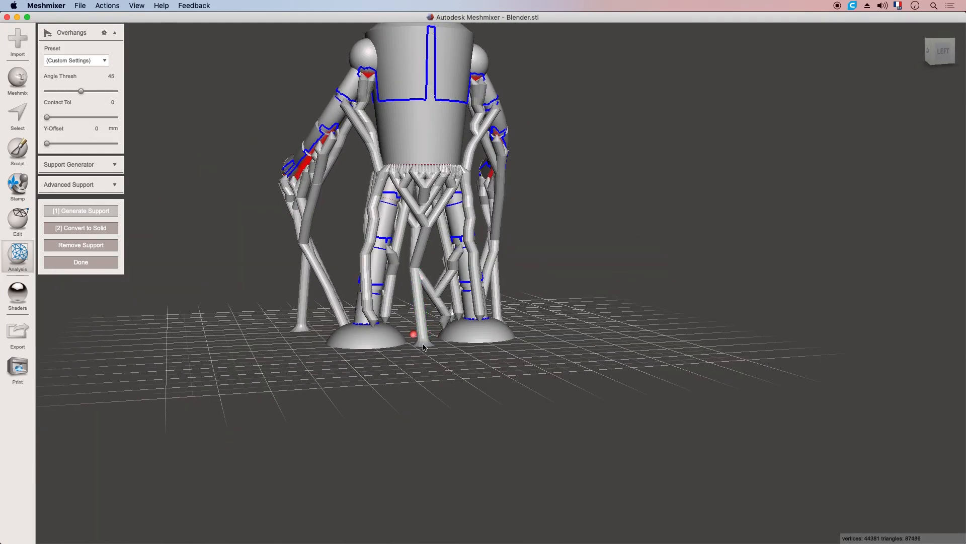
click(439, 308)
right_drag(437, 302, 531, 373)
drag(520, 368, 553, 449)
drag(633, 372, 590, 461)
right_drag(590, 461, 395, 295)
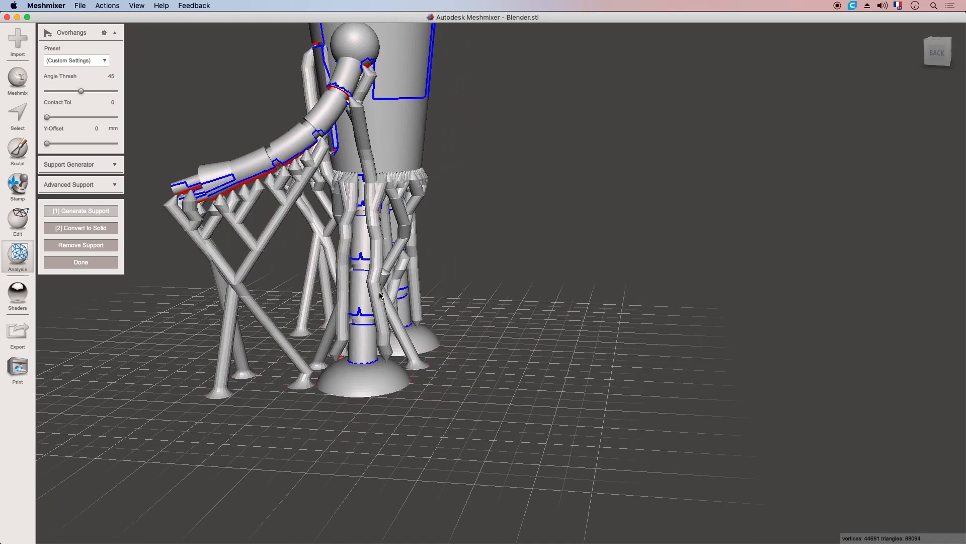
drag(387, 299, 423, 393)
Step: Remove the support beside the slanted one inside the robot's visor and replace it with a branch joining that slanted support
right_drag(485, 339, 459, 84)
middle_drag(458, 88, 442, 153)
scroll(438, 153, down, 3)
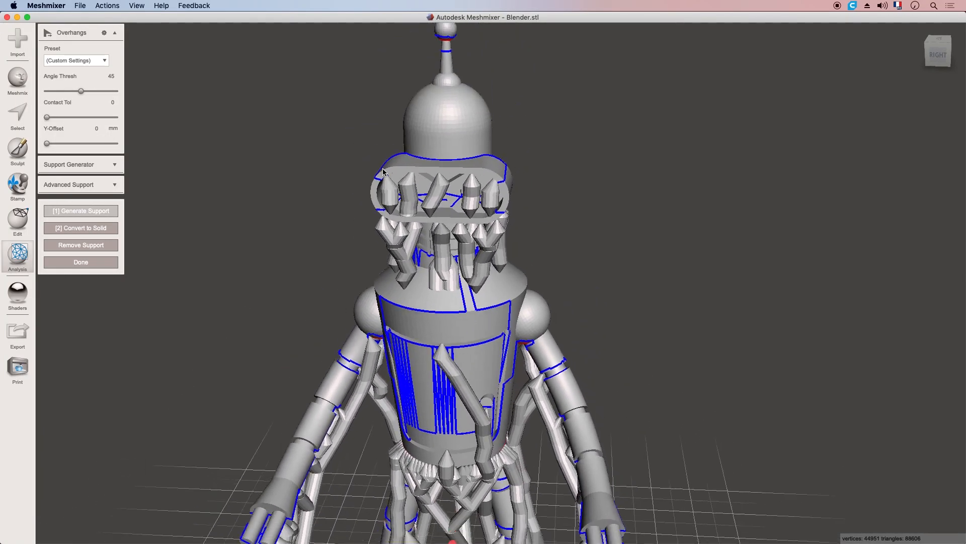
scroll(403, 151, up, 8)
middle_drag(368, 149, 391, 207)
middle_drag(382, 264, 410, 264)
right_drag(410, 265, 414, 232)
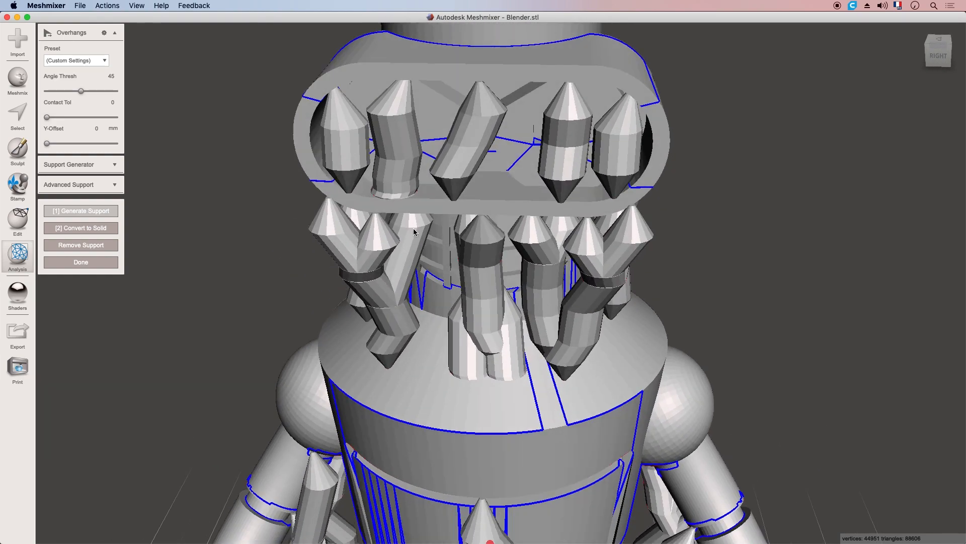
ctrl+click(397, 158)
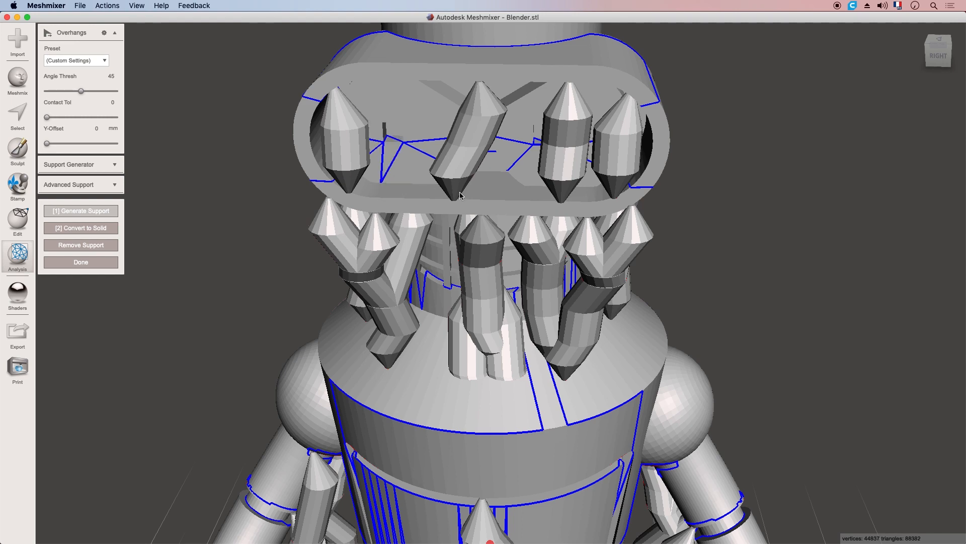
right_drag(451, 179, 448, 246)
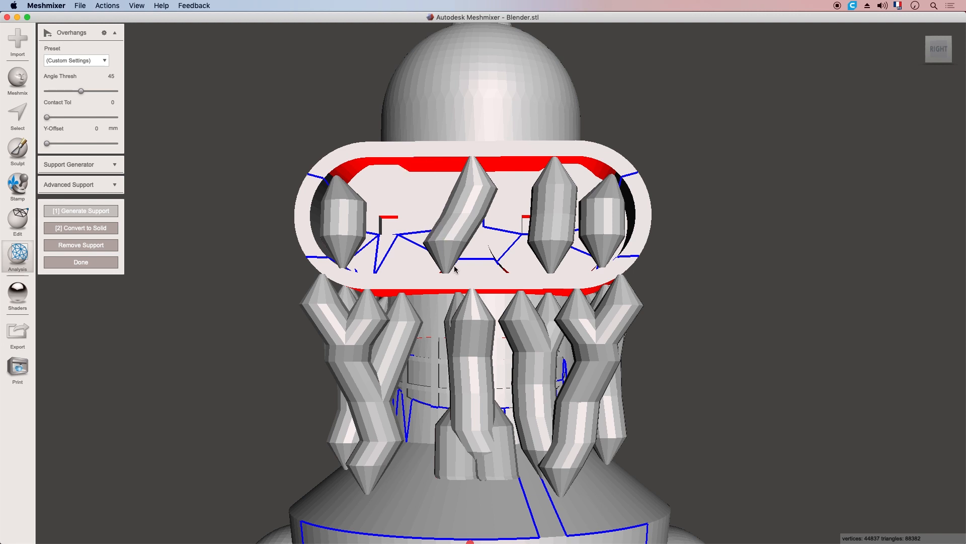
drag(439, 232, 447, 250)
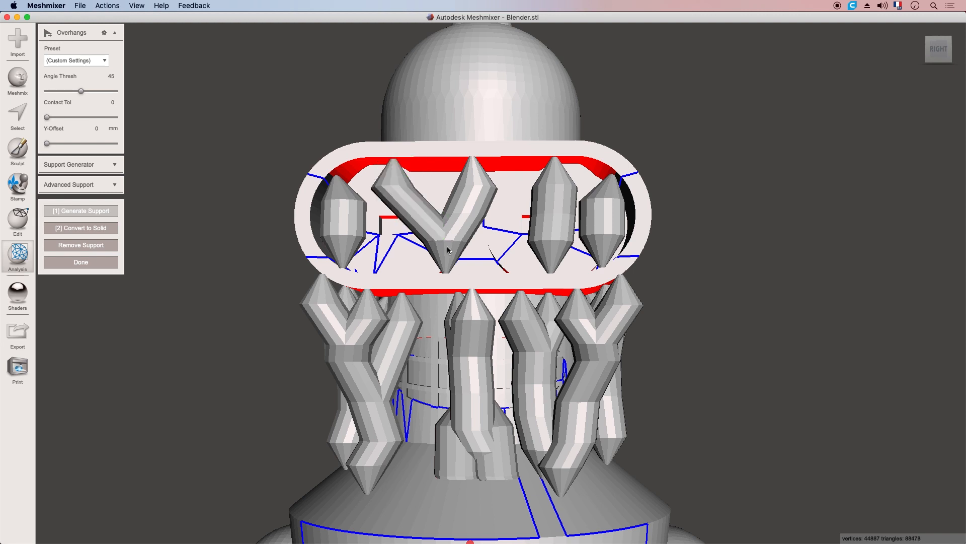
right_drag(488, 208, 496, 239)
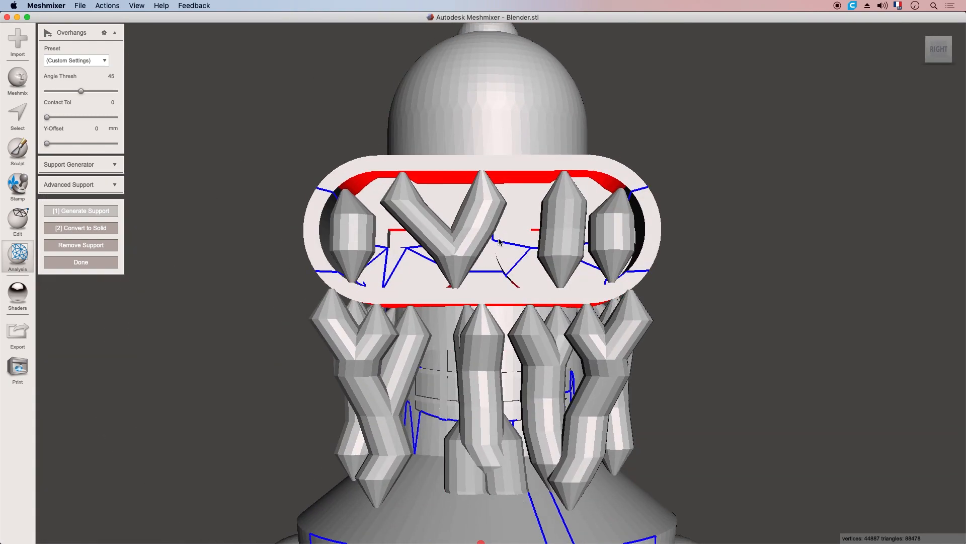
Step: Remove the two short, thick supports standing on the shoulder cone in front of the robot's neck
middle_drag(511, 410, 458, 293)
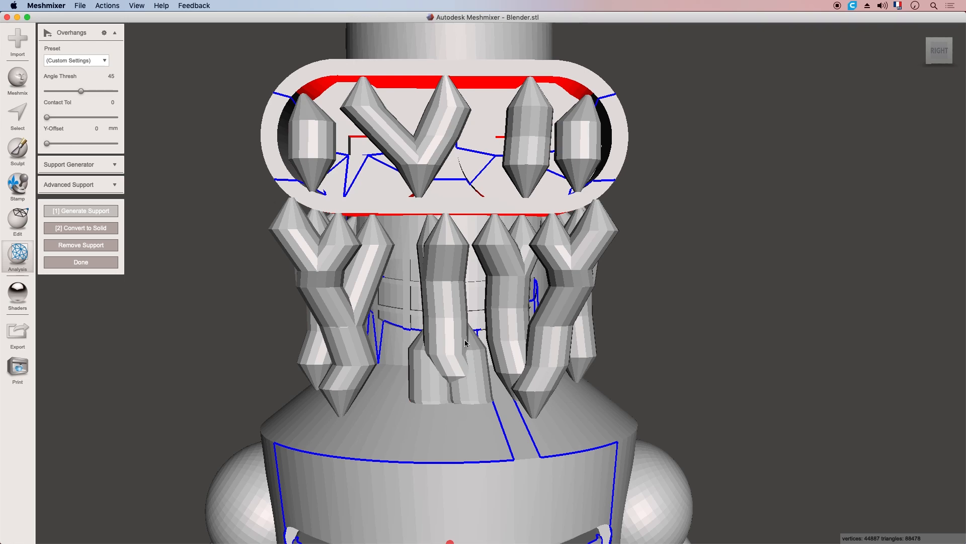
middle_drag(484, 420, 463, 354)
right_drag(463, 354, 440, 351)
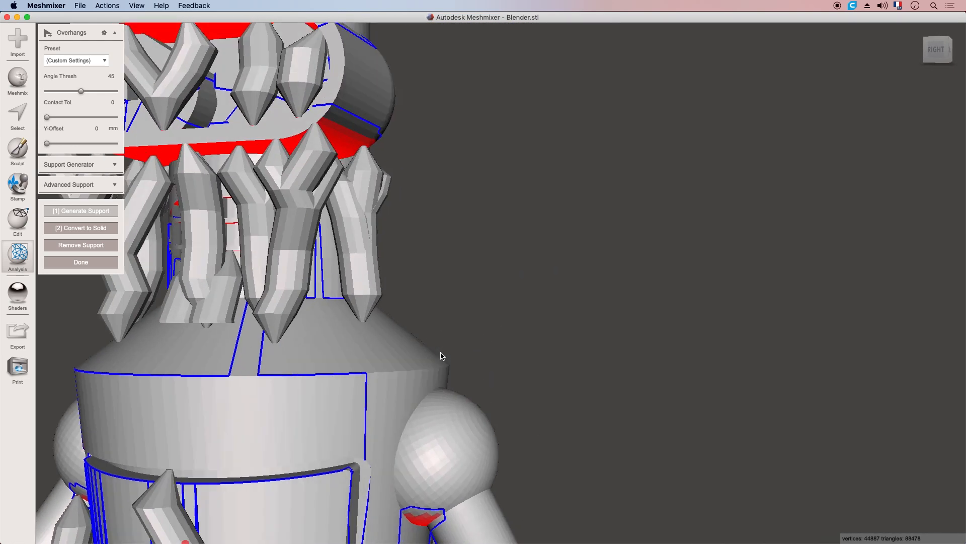
right_drag(365, 327, 343, 321)
ctrl+click(225, 300)
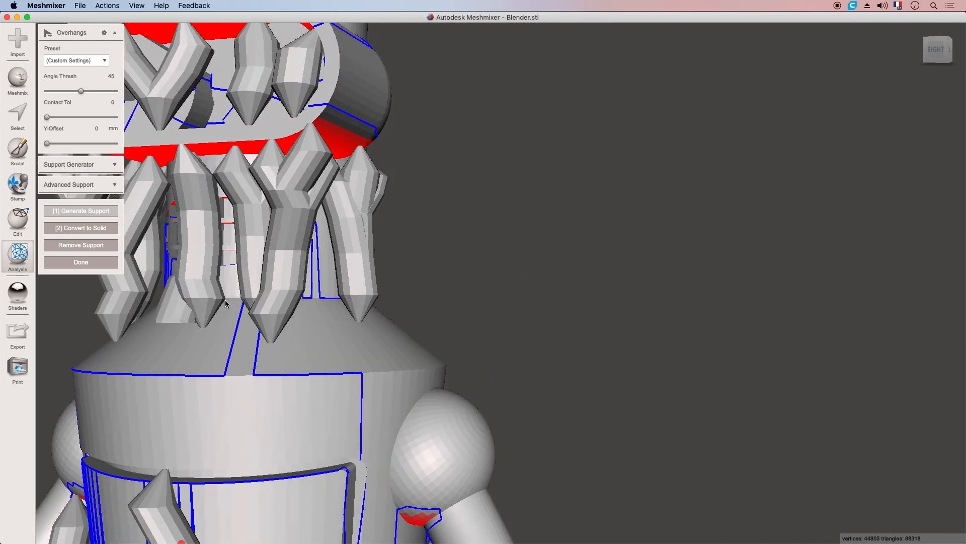
ctrl+click(182, 308)
right_drag(203, 297, 327, 310)
Step: Examine the remaining supports from the robot's visor down to its feet, including the whole figure
scroll(328, 310, down, 10)
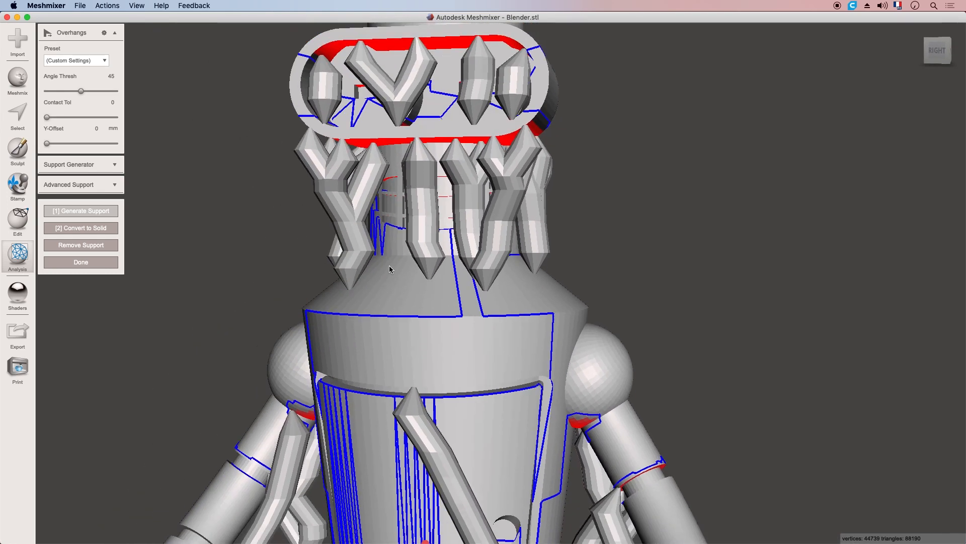
right_drag(483, 212, 415, 171)
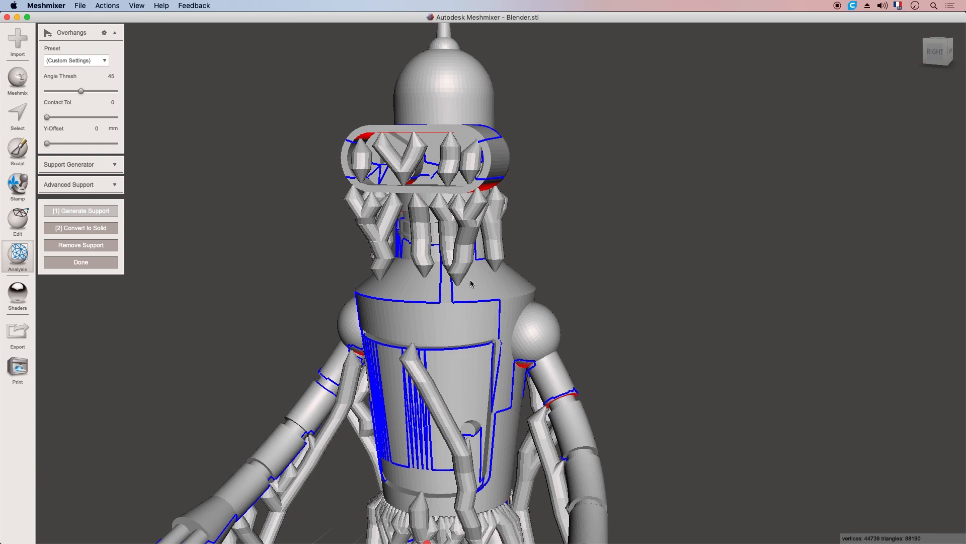
middle_drag(473, 377, 476, 300)
middle_drag(483, 363, 482, 308)
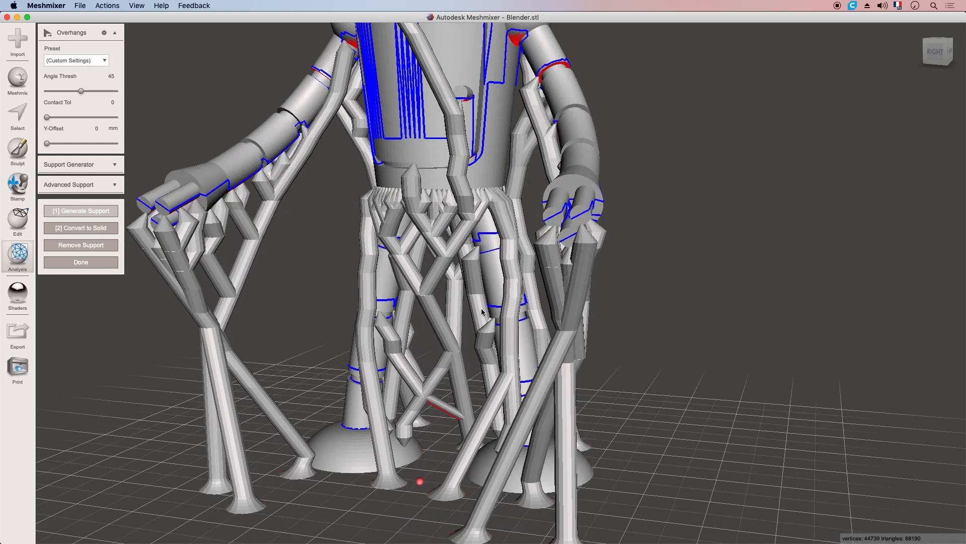
right_drag(481, 325, 467, 347)
scroll(467, 302, down, 5)
middle_drag(403, 227, 393, 322)
scroll(301, 240, up, 1)
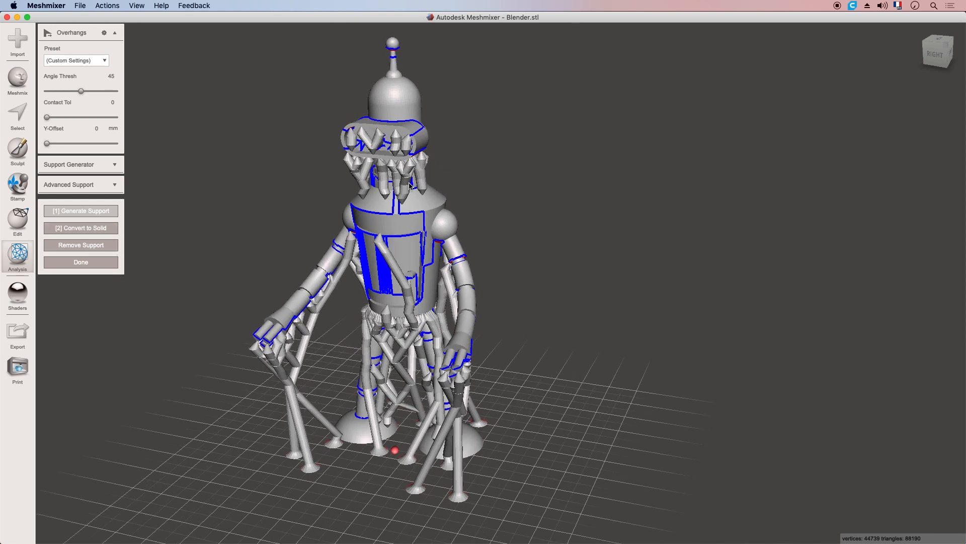
Step: Export the supported robot to the desktop as Blender 3 in STL ASCII format, continuing despite the complex object
click(82, 6)
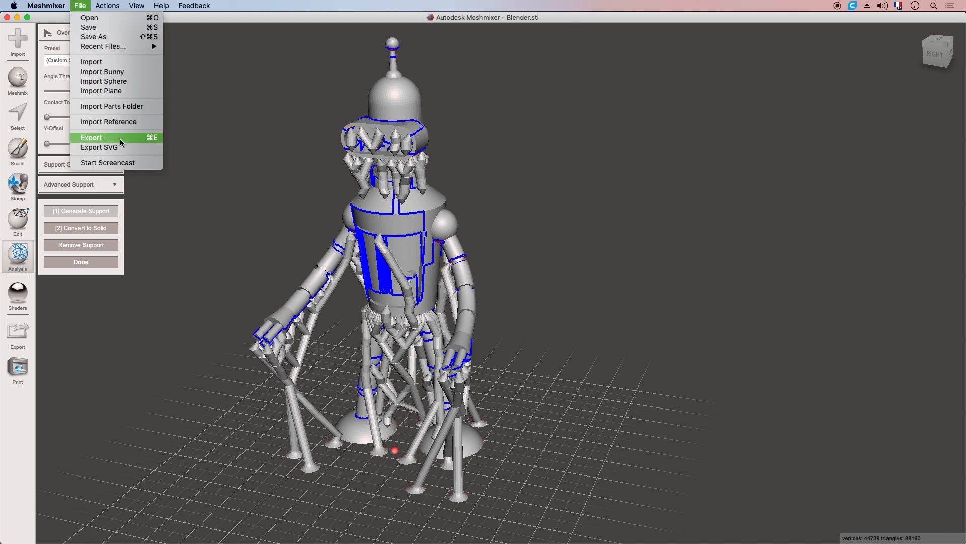
click(93, 138)
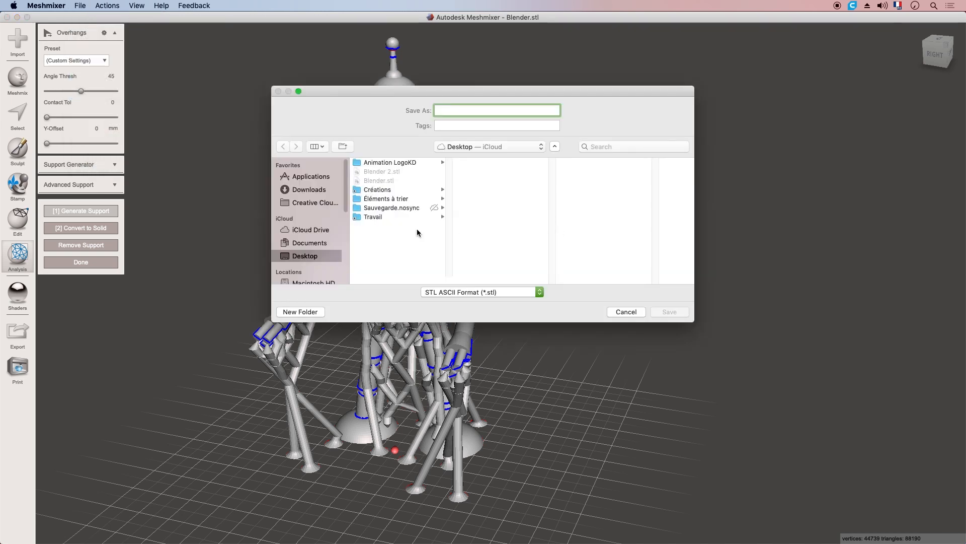
text(Blender 3)
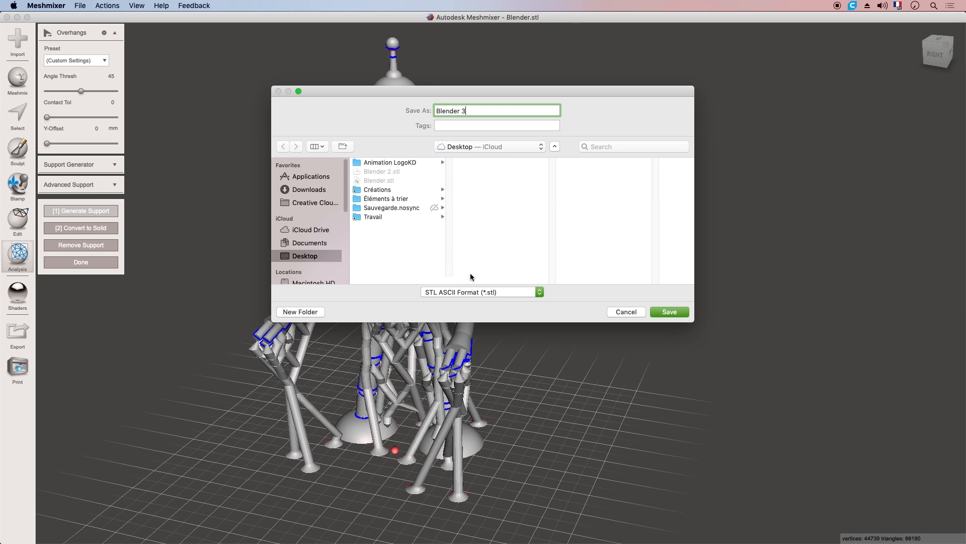
click(671, 312)
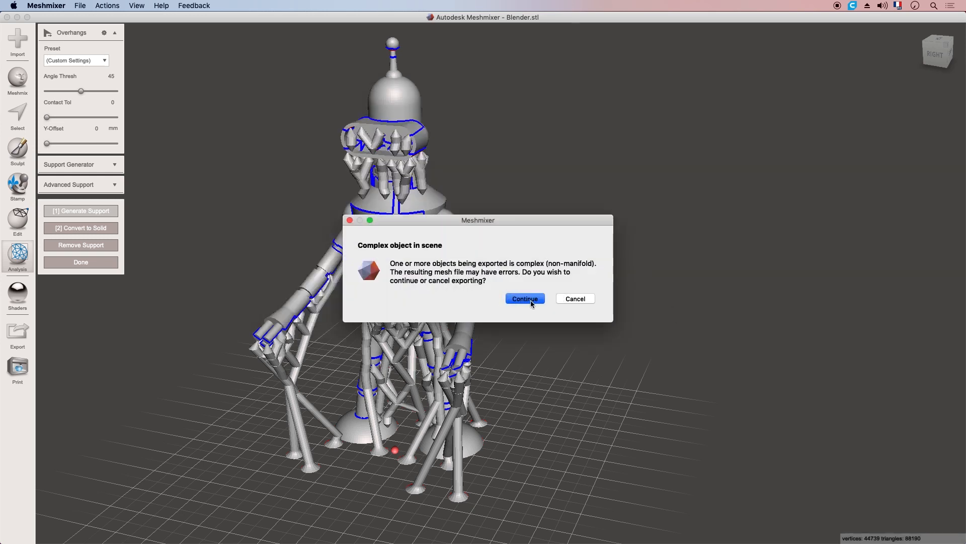
click(531, 302)
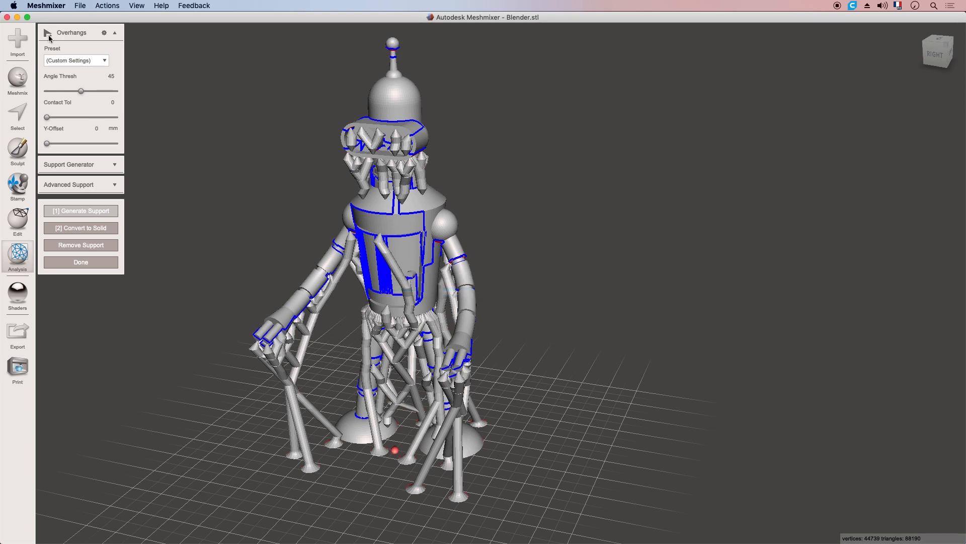
Step: Minimize Meshmixer, preview the exported Blender 3.stl from the desktop, and view the robot upright from the front
click(17, 18)
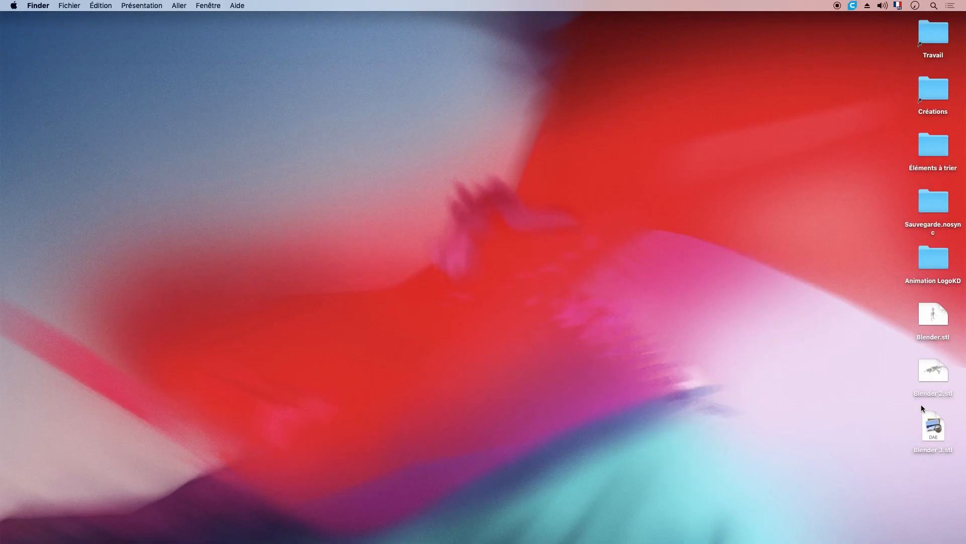
click(936, 424)
key(space)
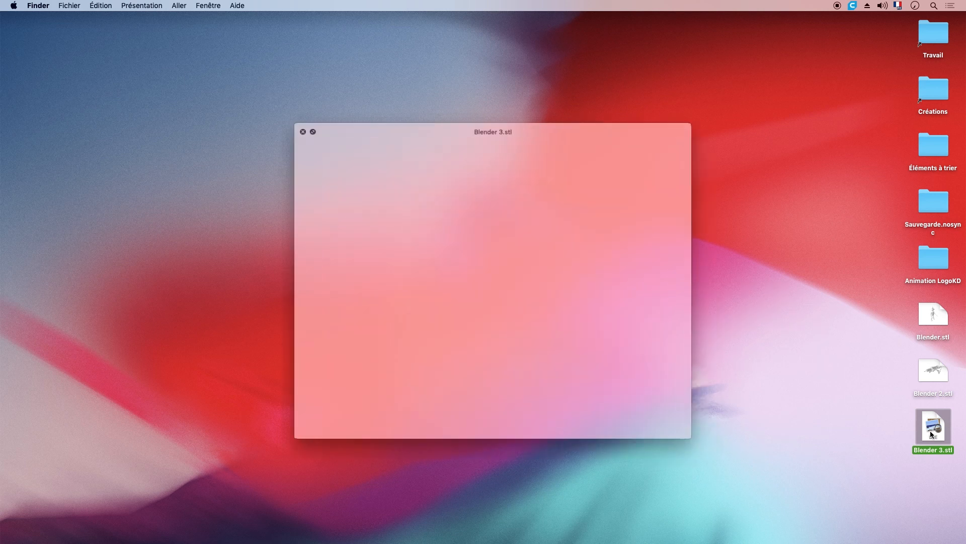
drag(517, 292, 468, 214)
key(space)
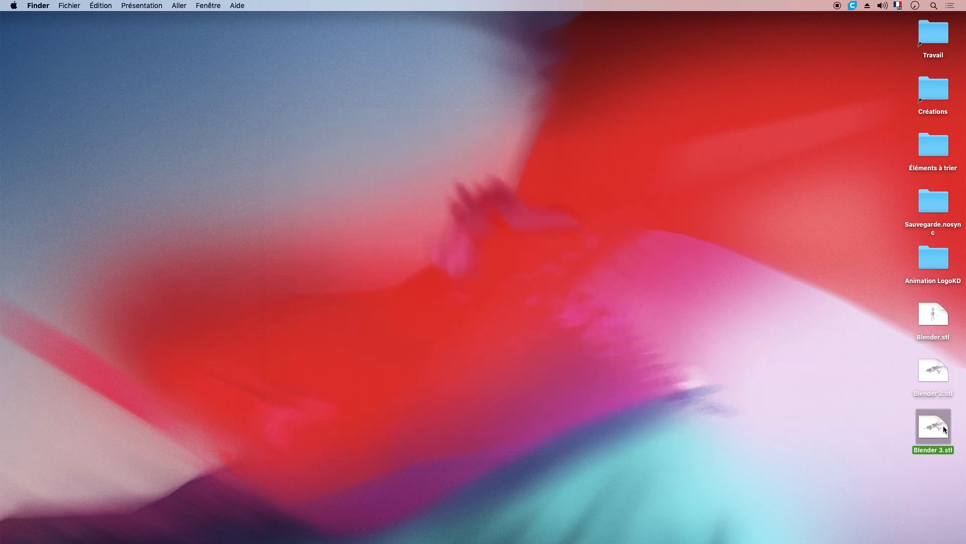
double_click(942, 431)
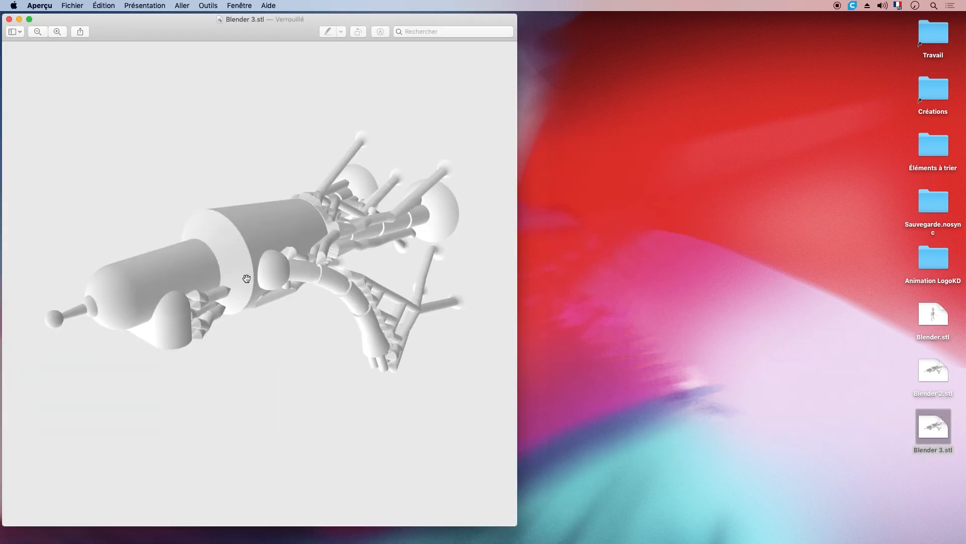
drag(246, 278, 371, 304)
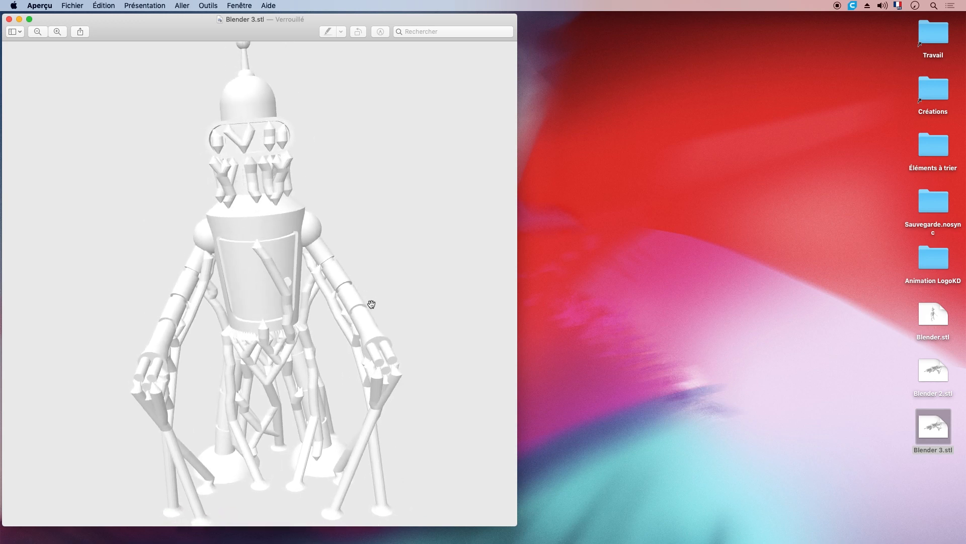
Step: Open Blender 2.stl beside Blender 3.stl, compare both robots' supports from the front, and close both previews
double_click(935, 371)
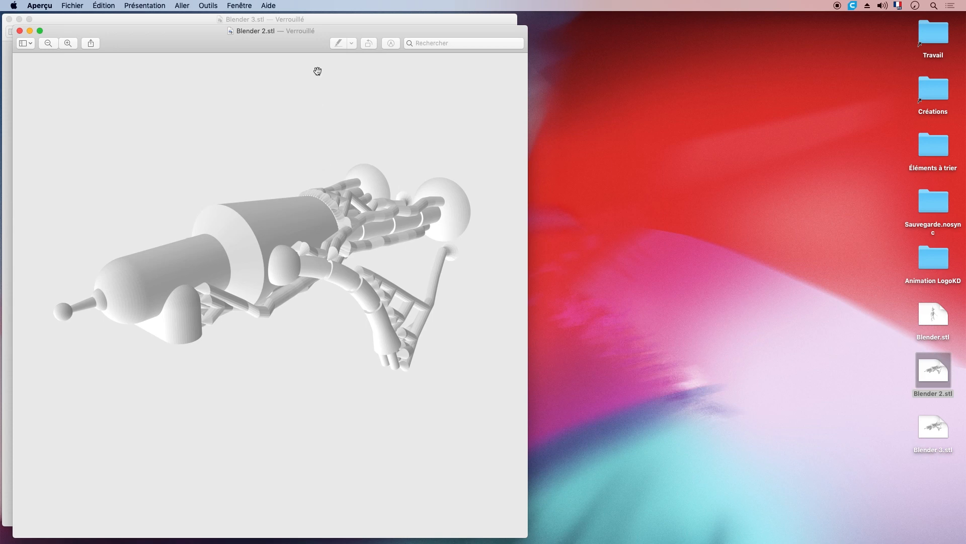
drag(289, 45, 749, 39)
drag(702, 60, 675, 151)
drag(615, 345, 663, 355)
drag(628, 388, 672, 180)
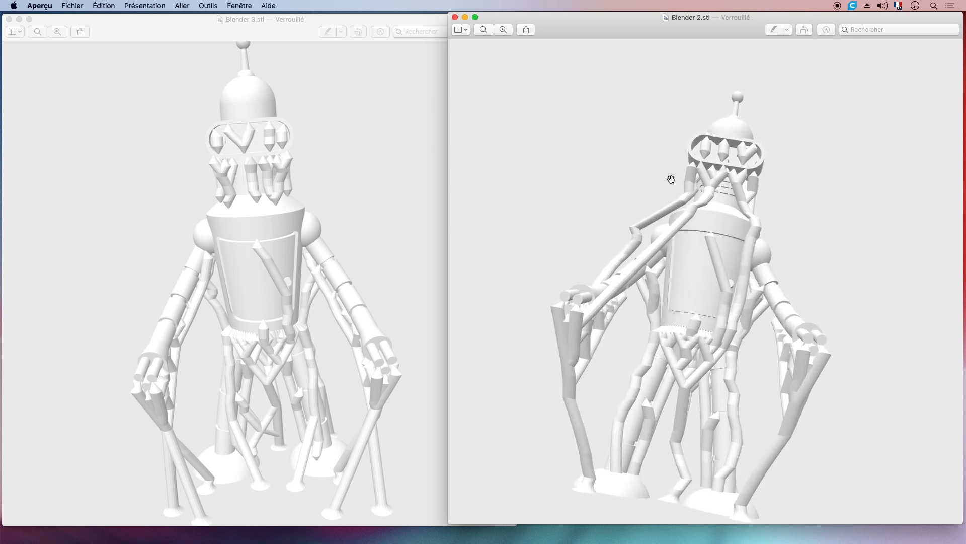
drag(637, 245, 654, 287)
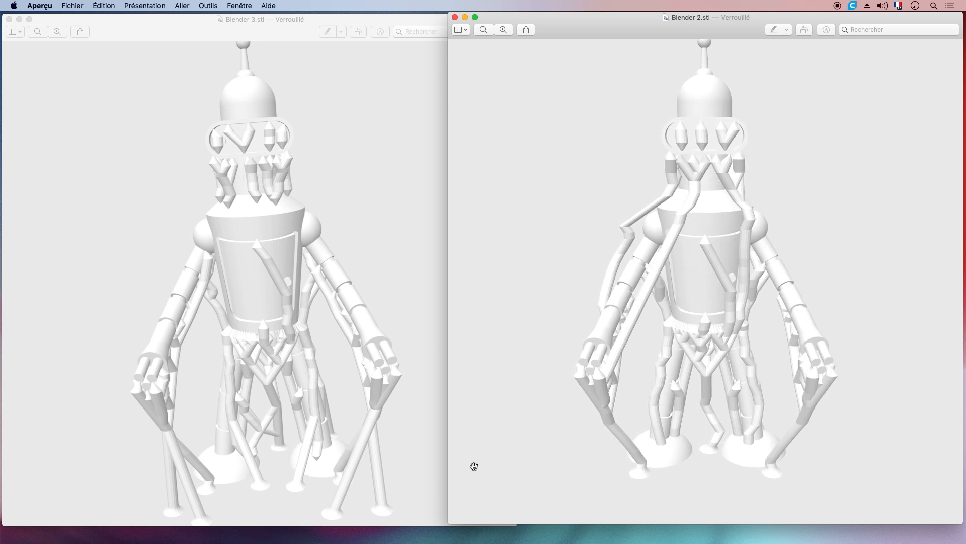
click(455, 17)
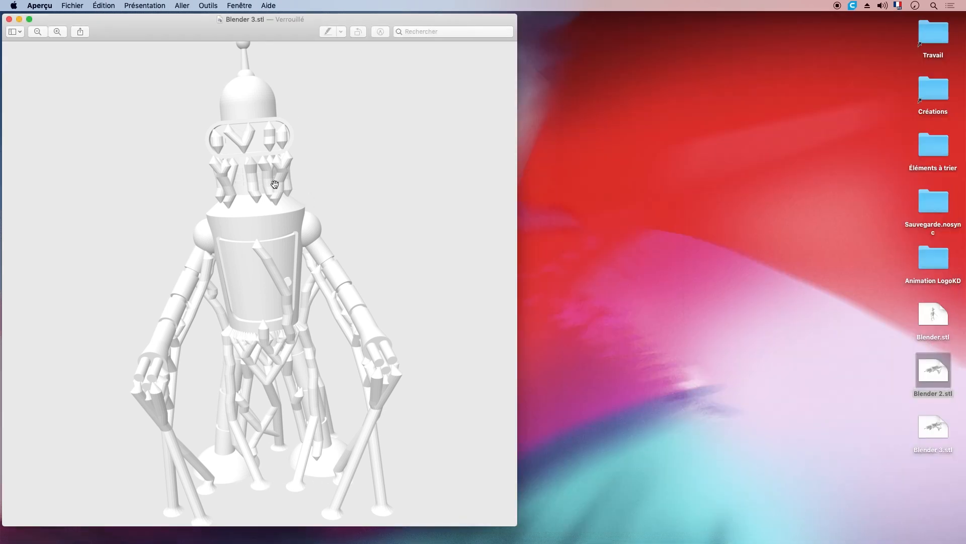
click(9, 19)
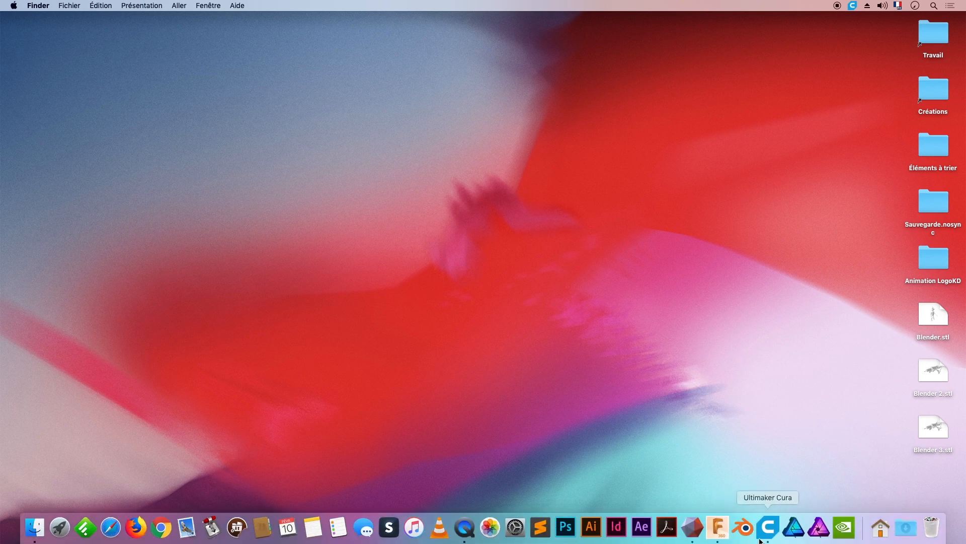
Step: Switch to Ultimaker Cura, load Blender 3.stl from the desktop onto the build plate, and examine the robot's supports up close
click(769, 529)
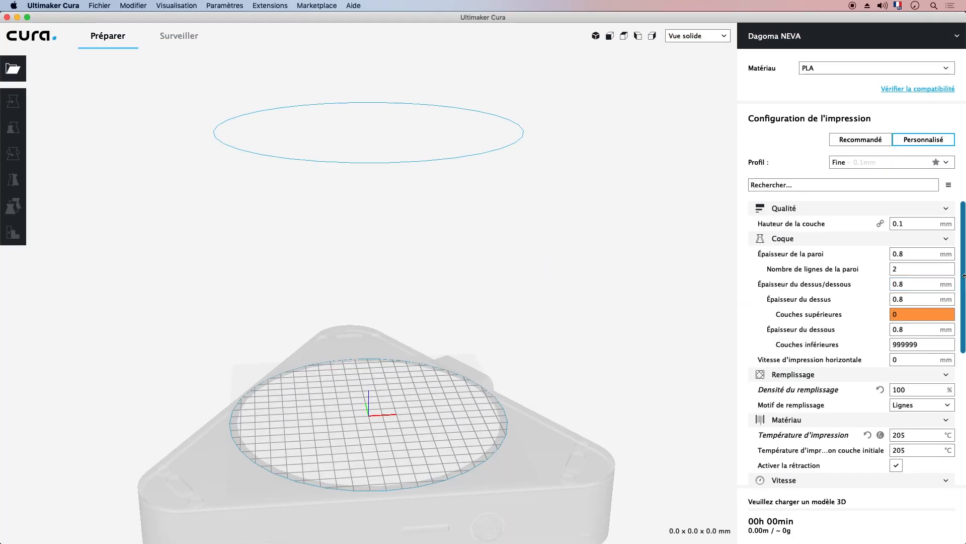
drag(902, 274, 853, 276)
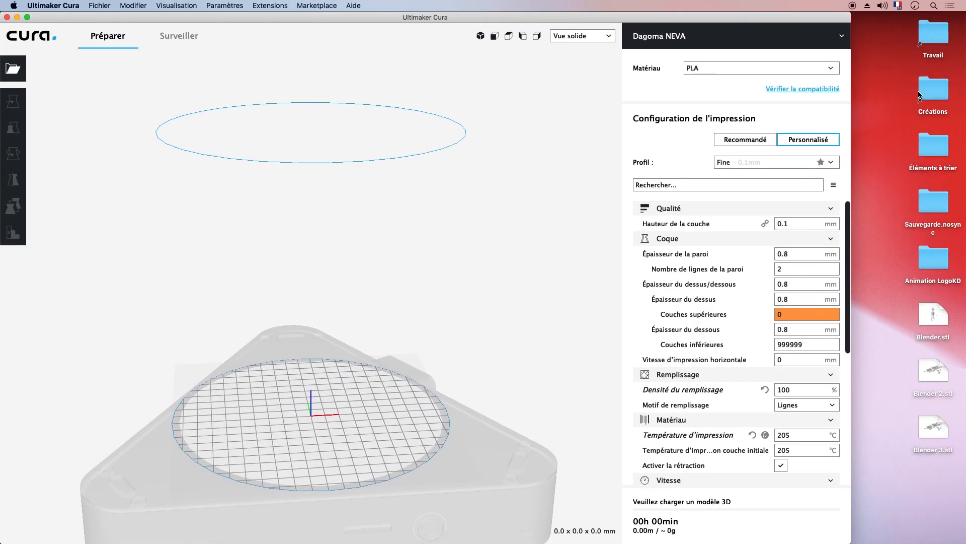
drag(940, 436, 310, 407)
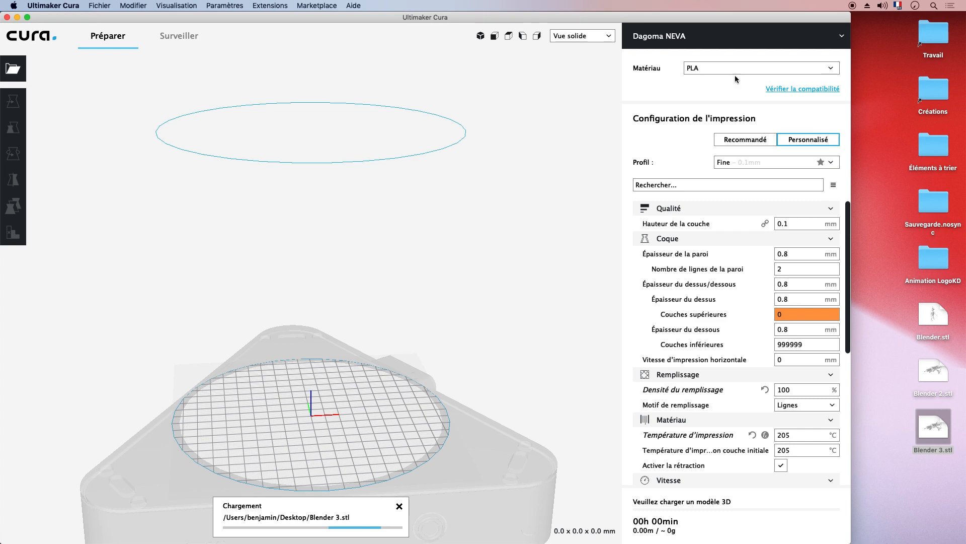
double_click(849, 16)
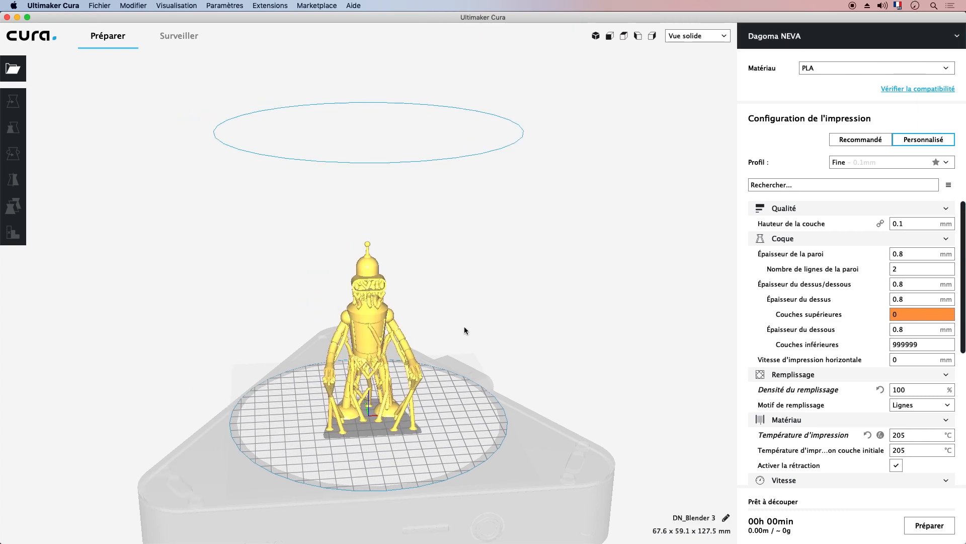
middle_drag(403, 402, 426, 307)
right_drag(426, 307, 400, 301)
scroll(401, 300, up, 10)
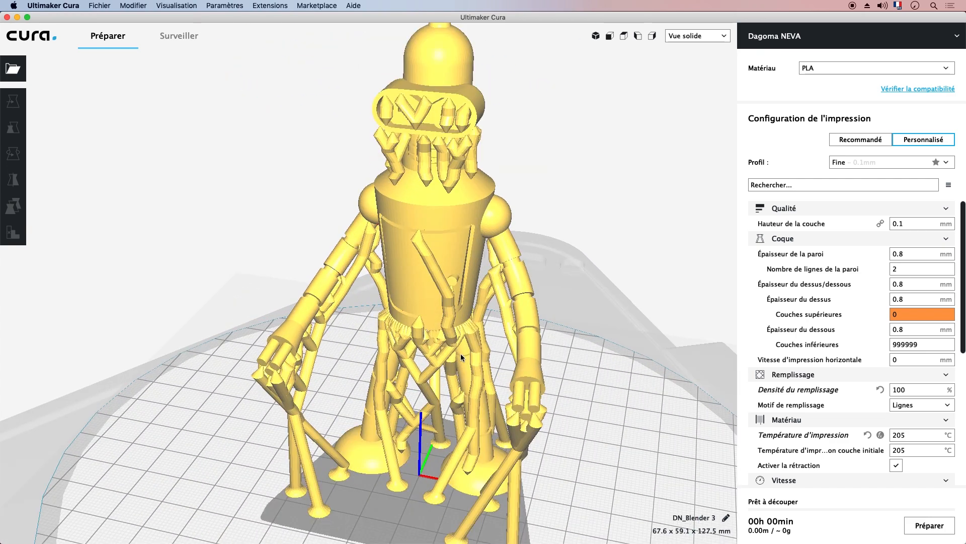
Step: Try enabling support generation in the custom print settings, and switch it back off
scroll(933, 321, down, 5)
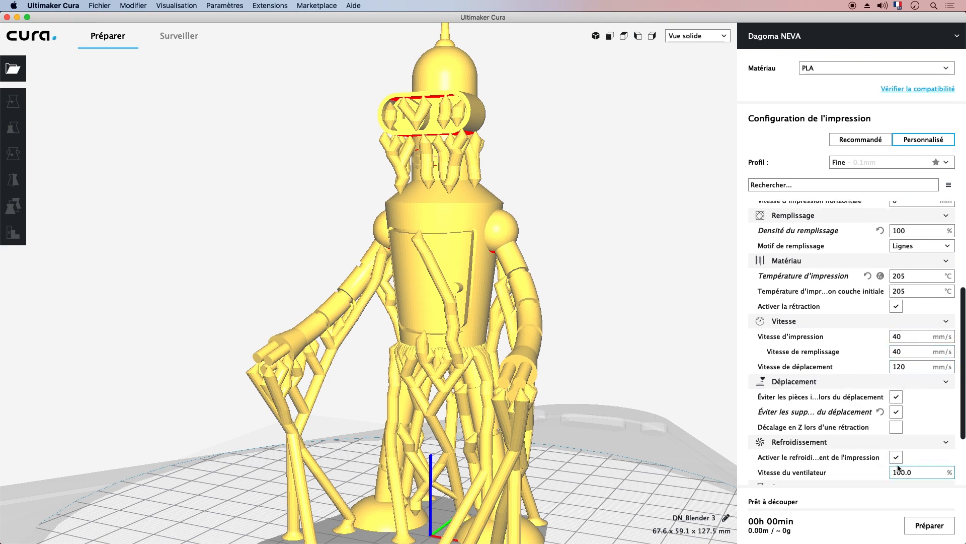
scroll(878, 459, down, 3)
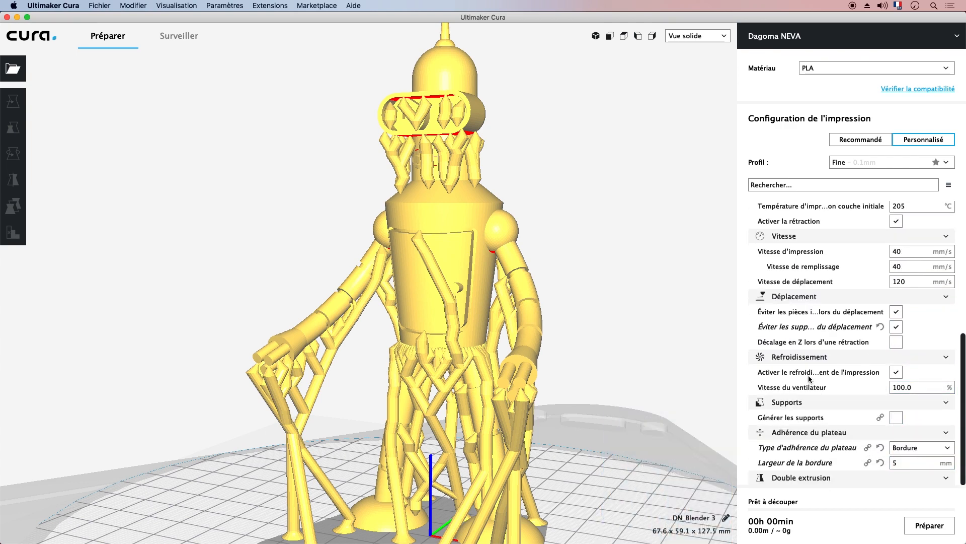
click(897, 419)
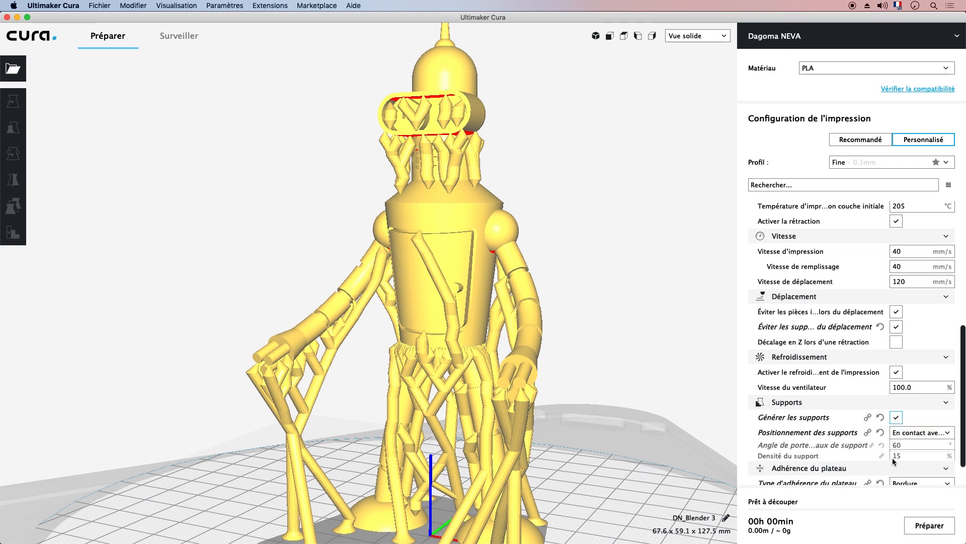
click(898, 418)
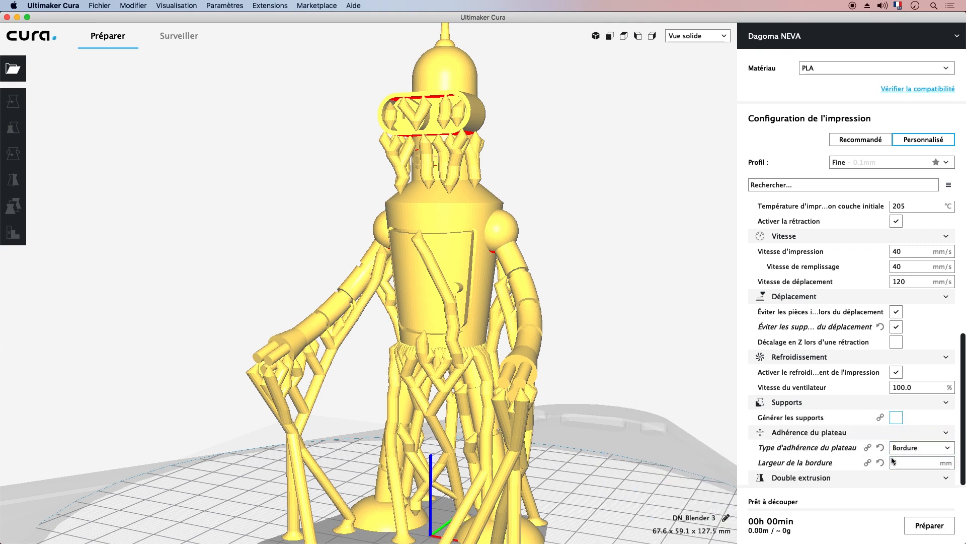
text(5)
Step: Examine the support feet around the robot's base on the build plate, and view the whole supported model from the front
middle_drag(545, 443, 530, 307)
mouse_move(431, 304)
middle_down()
mouse_move(436, 325)
mouse_move(428, 322)
middle_up()
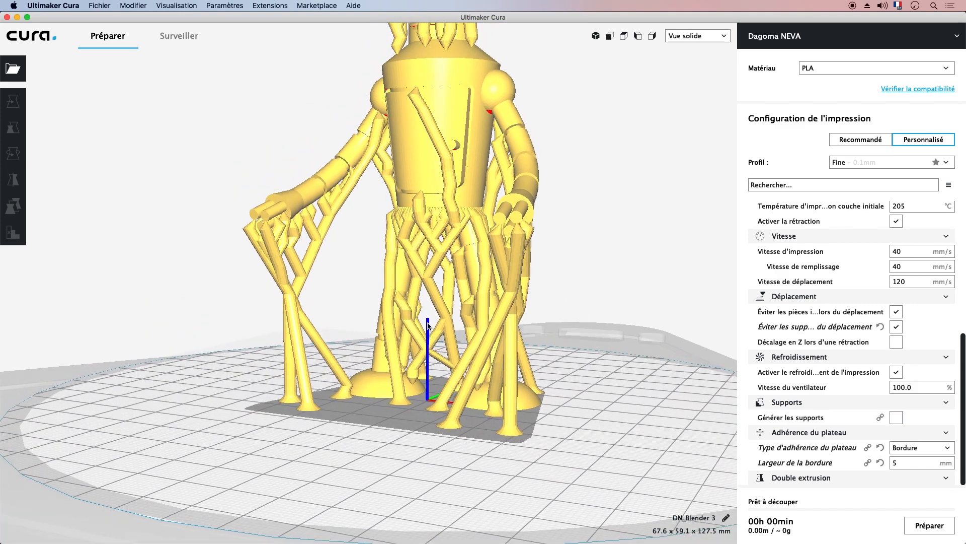
right_drag(428, 324, 438, 381)
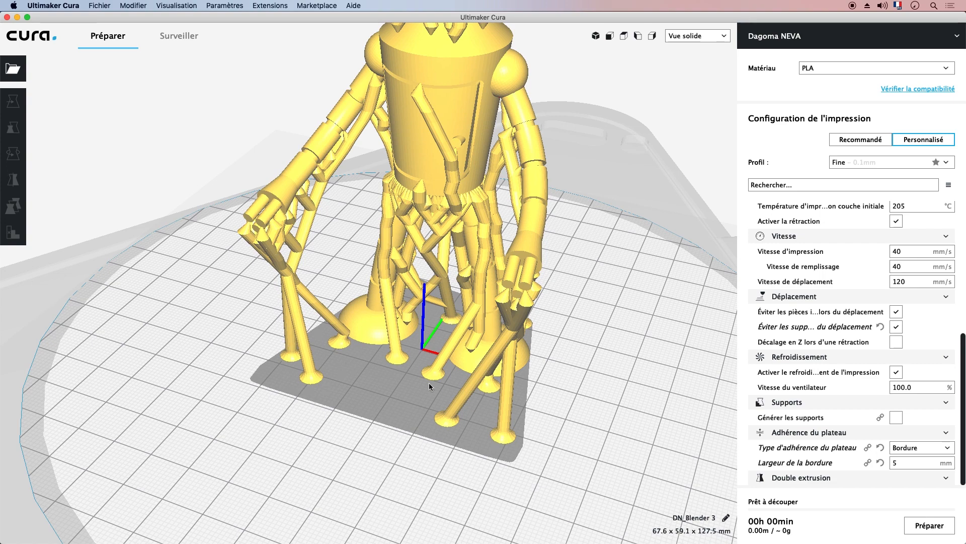
middle_drag(433, 312, 443, 418)
scroll(468, 290, up, 2)
scroll(468, 291, down, 5)
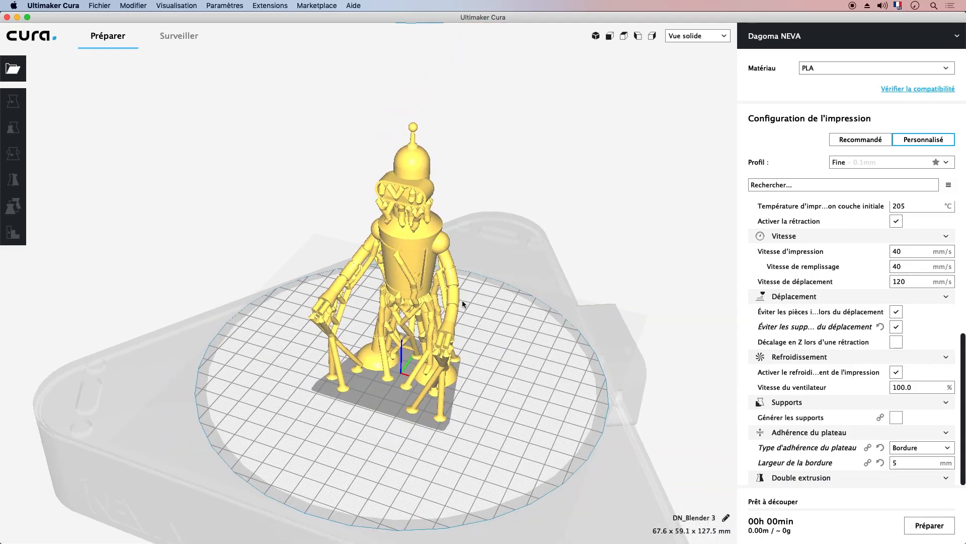
right_drag(478, 313, 494, 336)
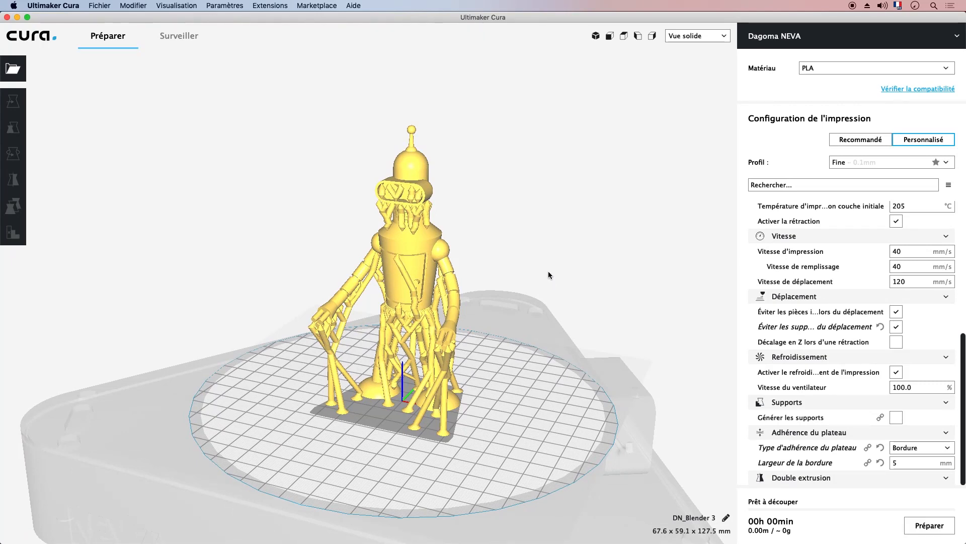